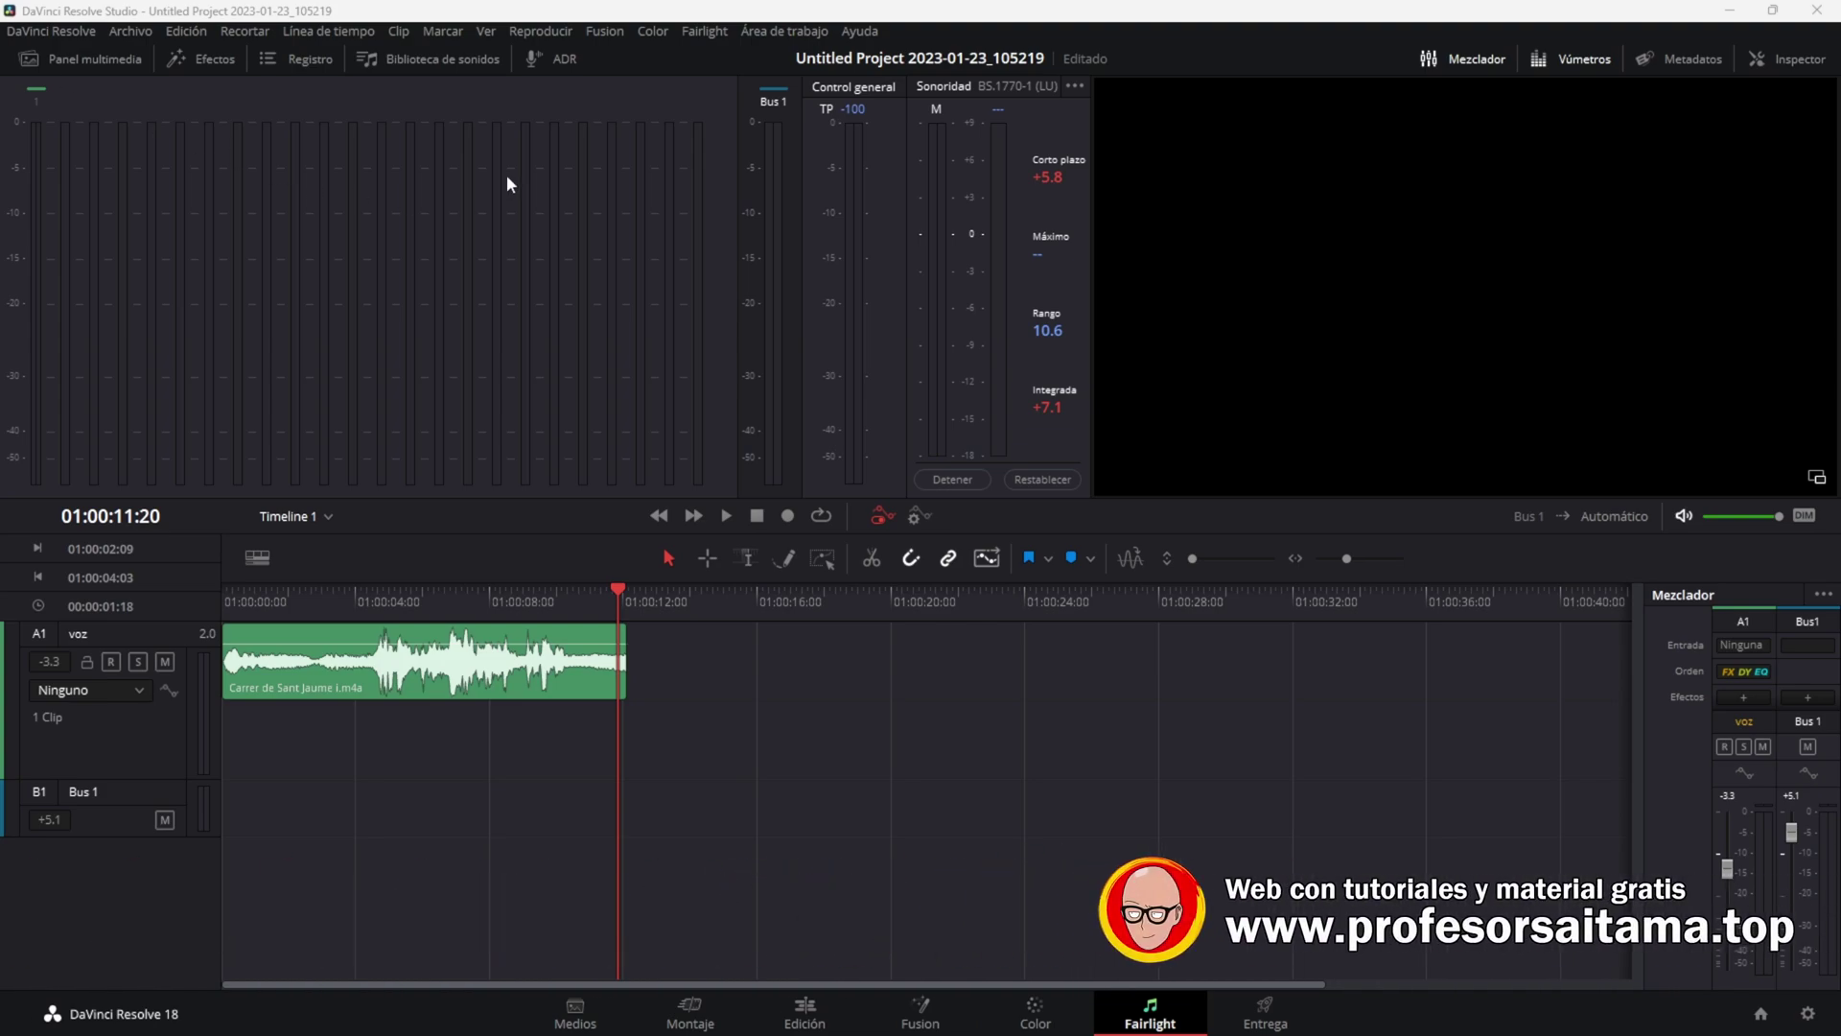
- Play the voz clip from 3 seconds to hear the street noise, then select it on track A1
left_click(224, 591)
left_click(322, 599)
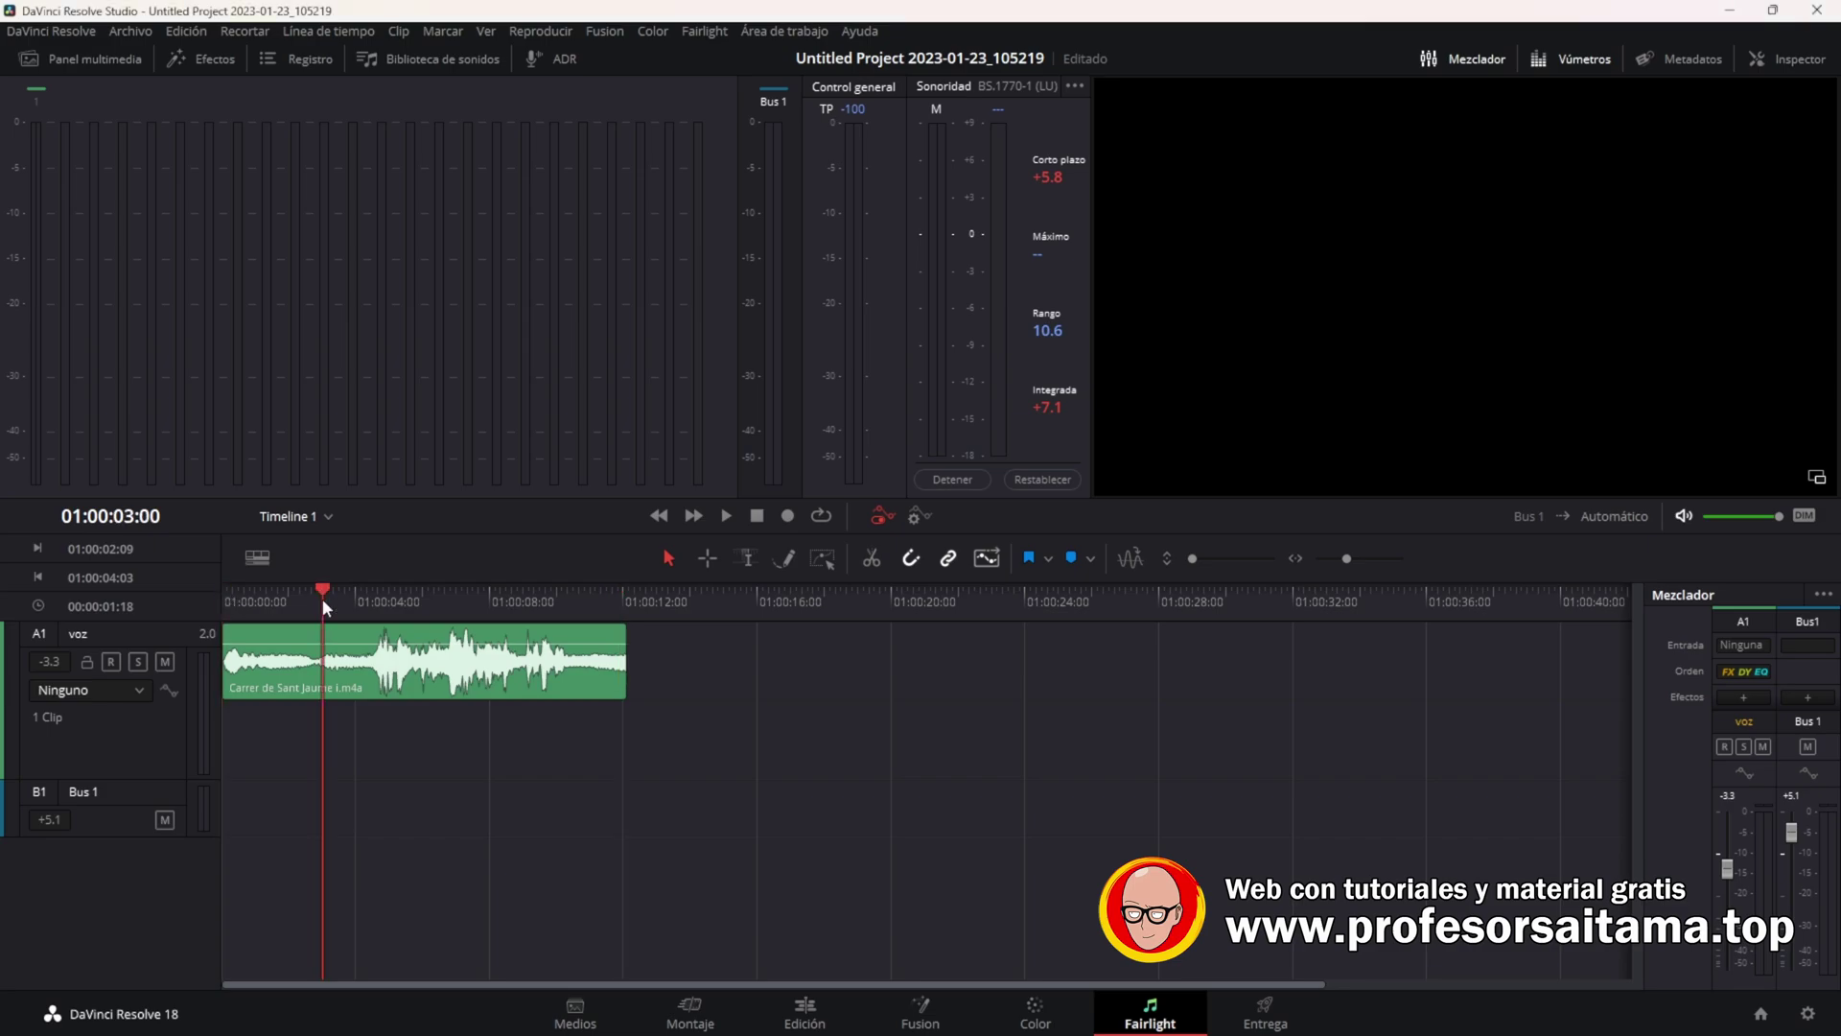
key("space")
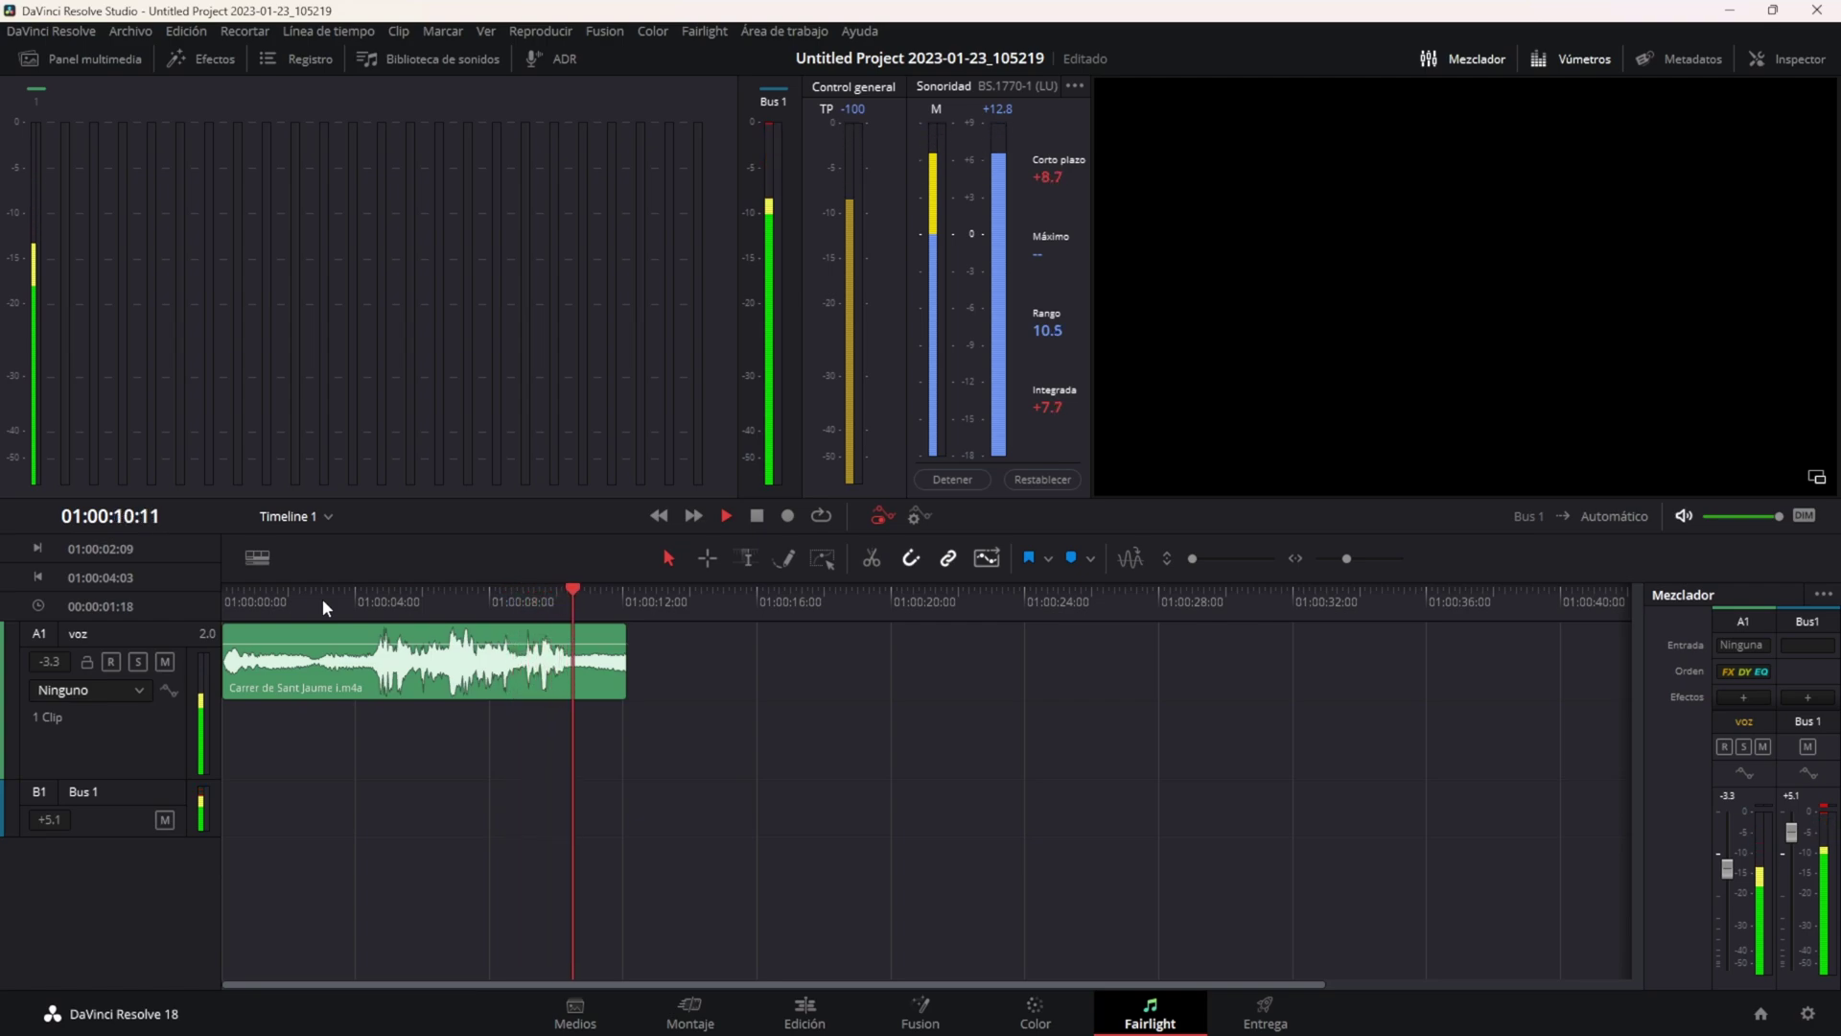
left_click(359, 604)
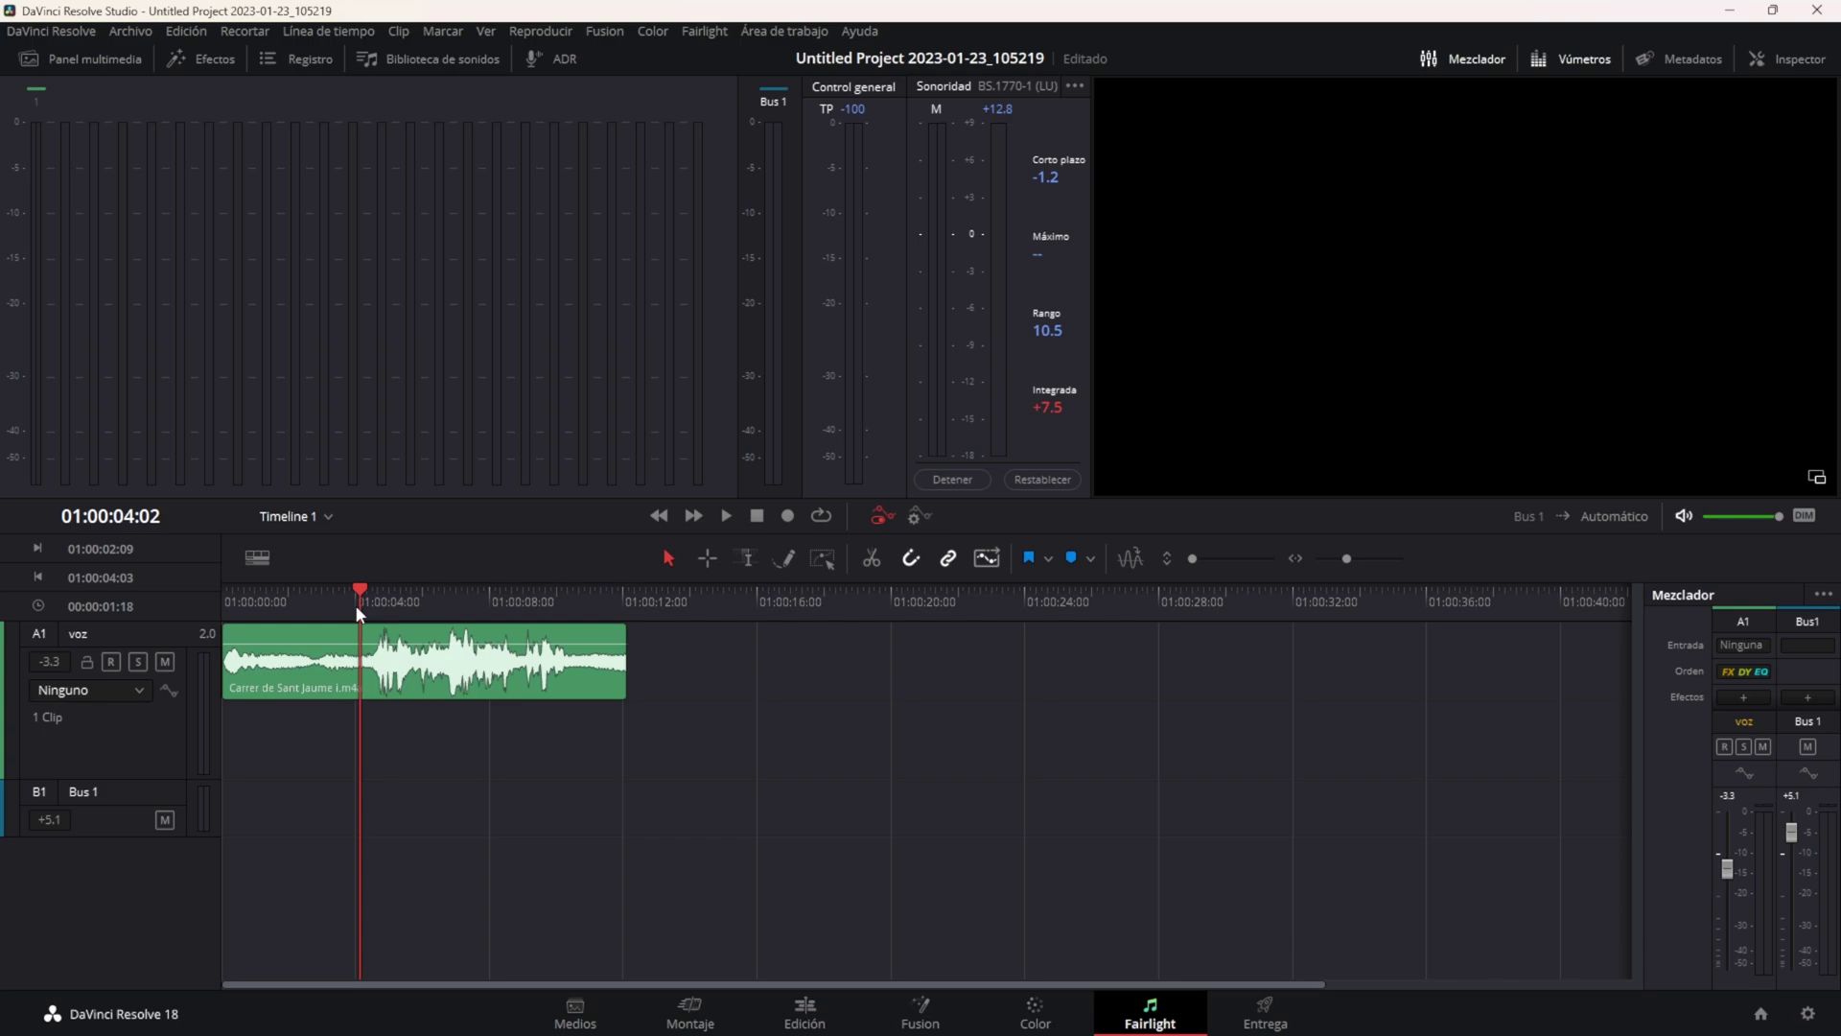
left_click(333, 693)
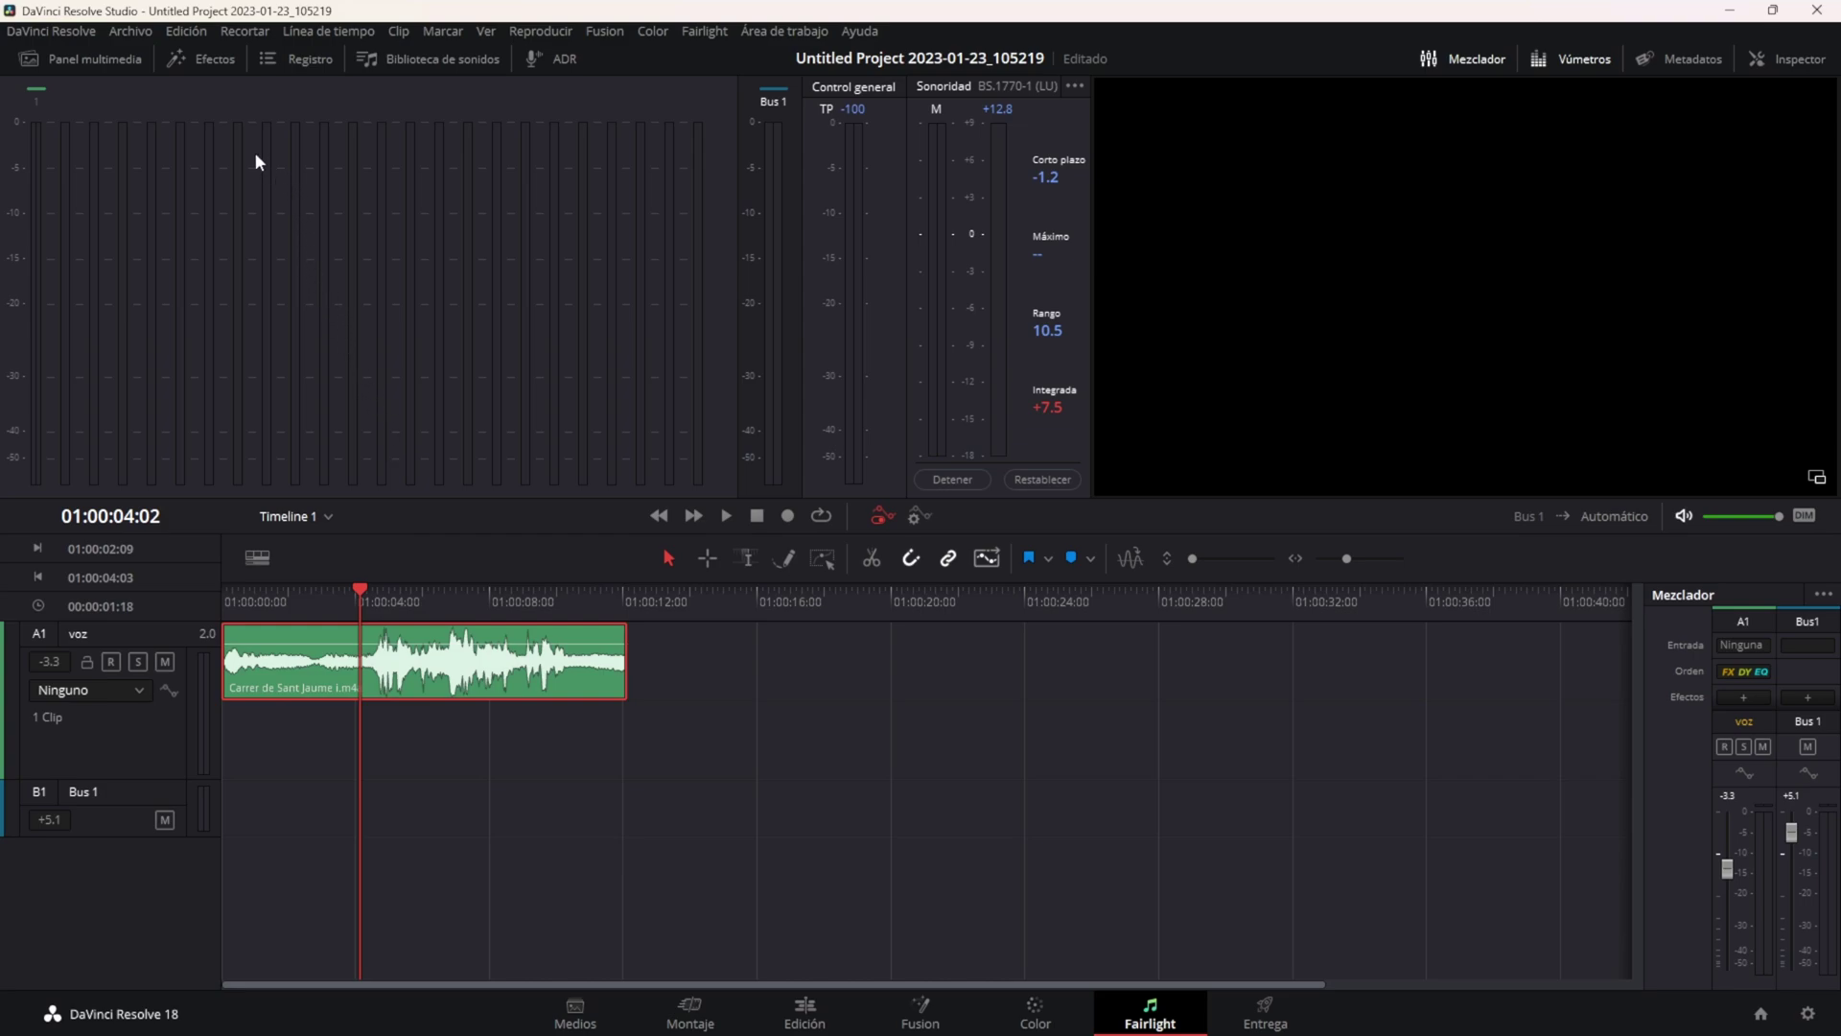
- Apply FairlightFX Noise Reduction from Efectos to the voz clip and move its settings window above the timeline
left_click(215, 59)
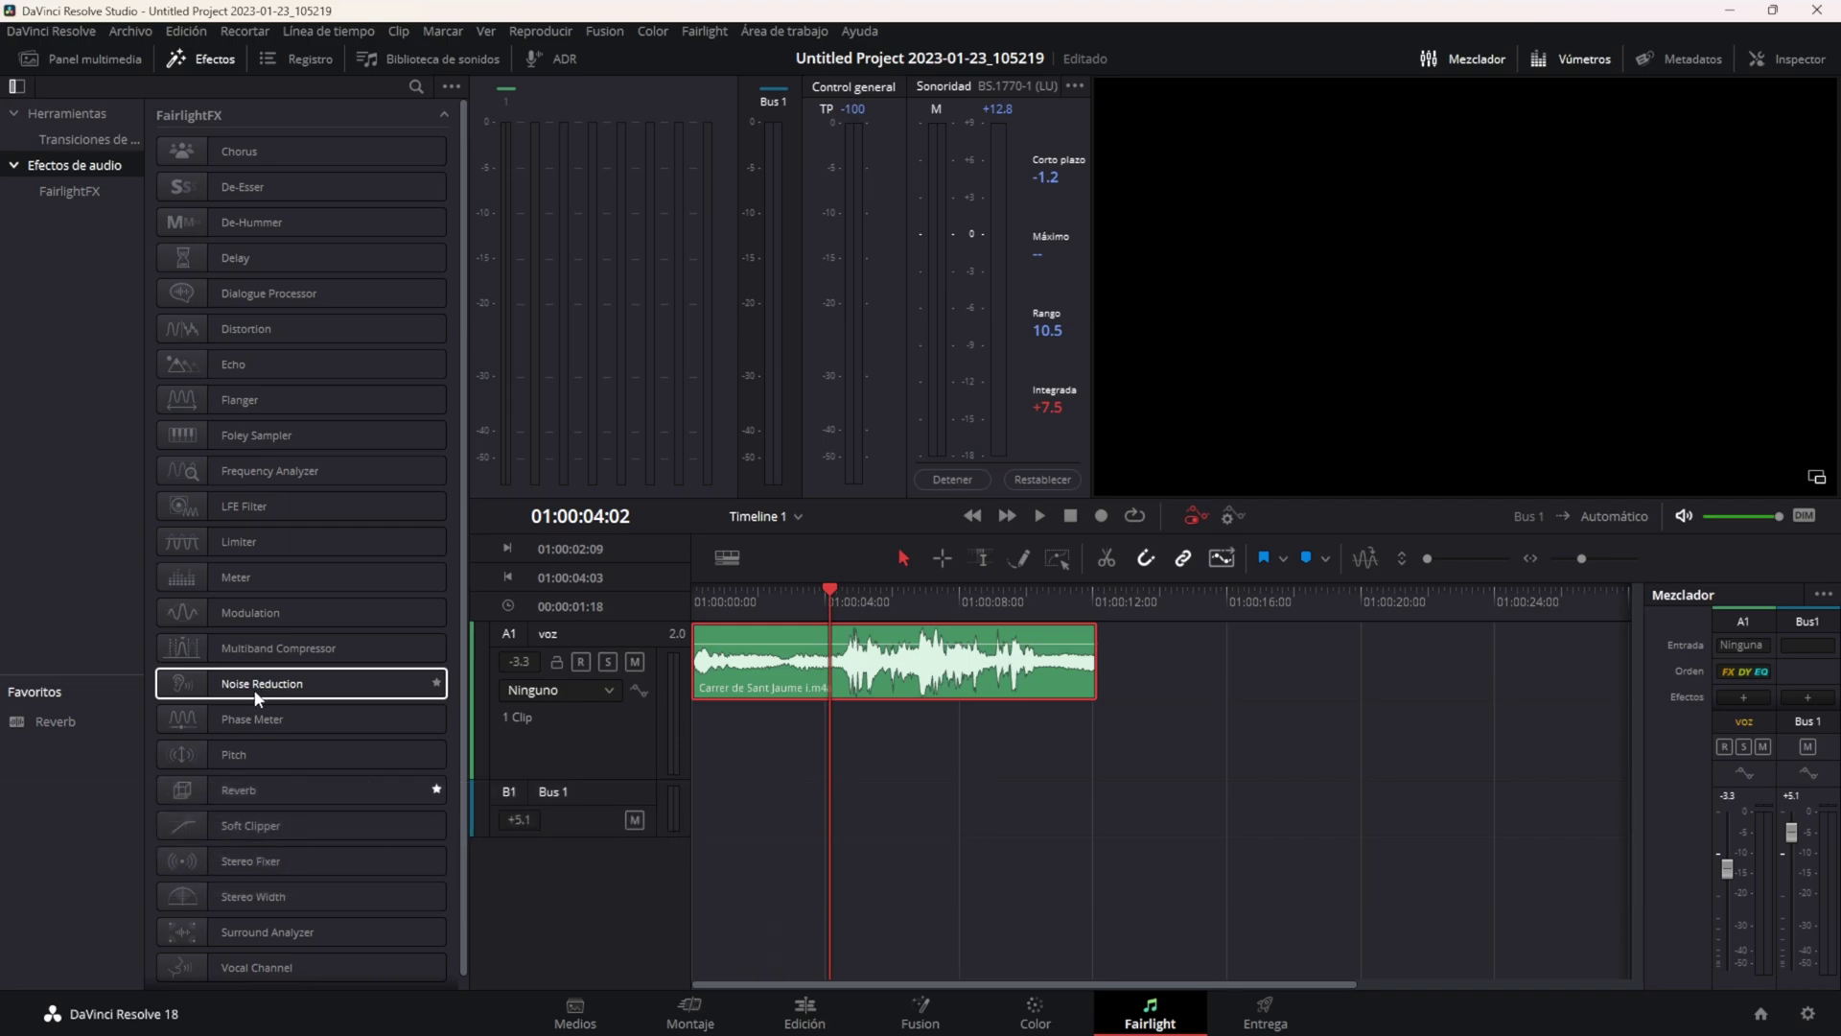
left_click_drag(257, 695, 744, 673)
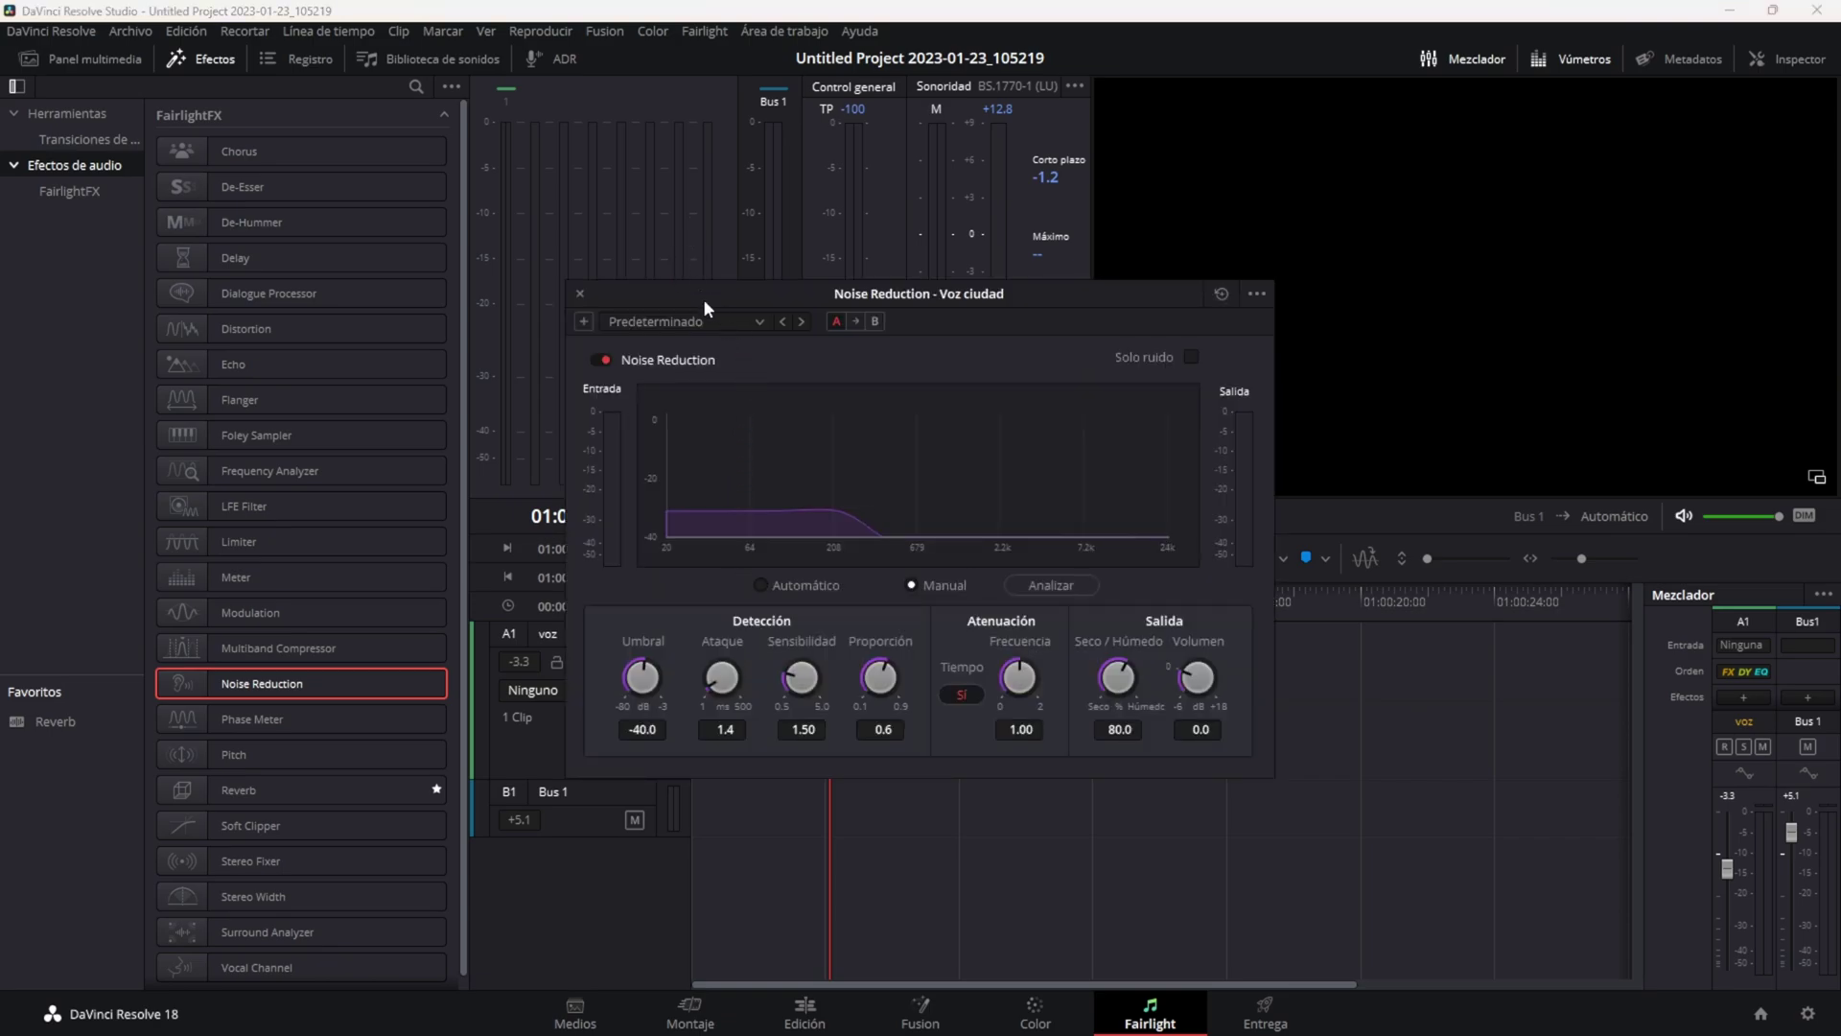
mouse_move(704, 298)
left_mouse_down()
mouse_move(252, 163)
mouse_move(257, 129)
left_mouse_up()
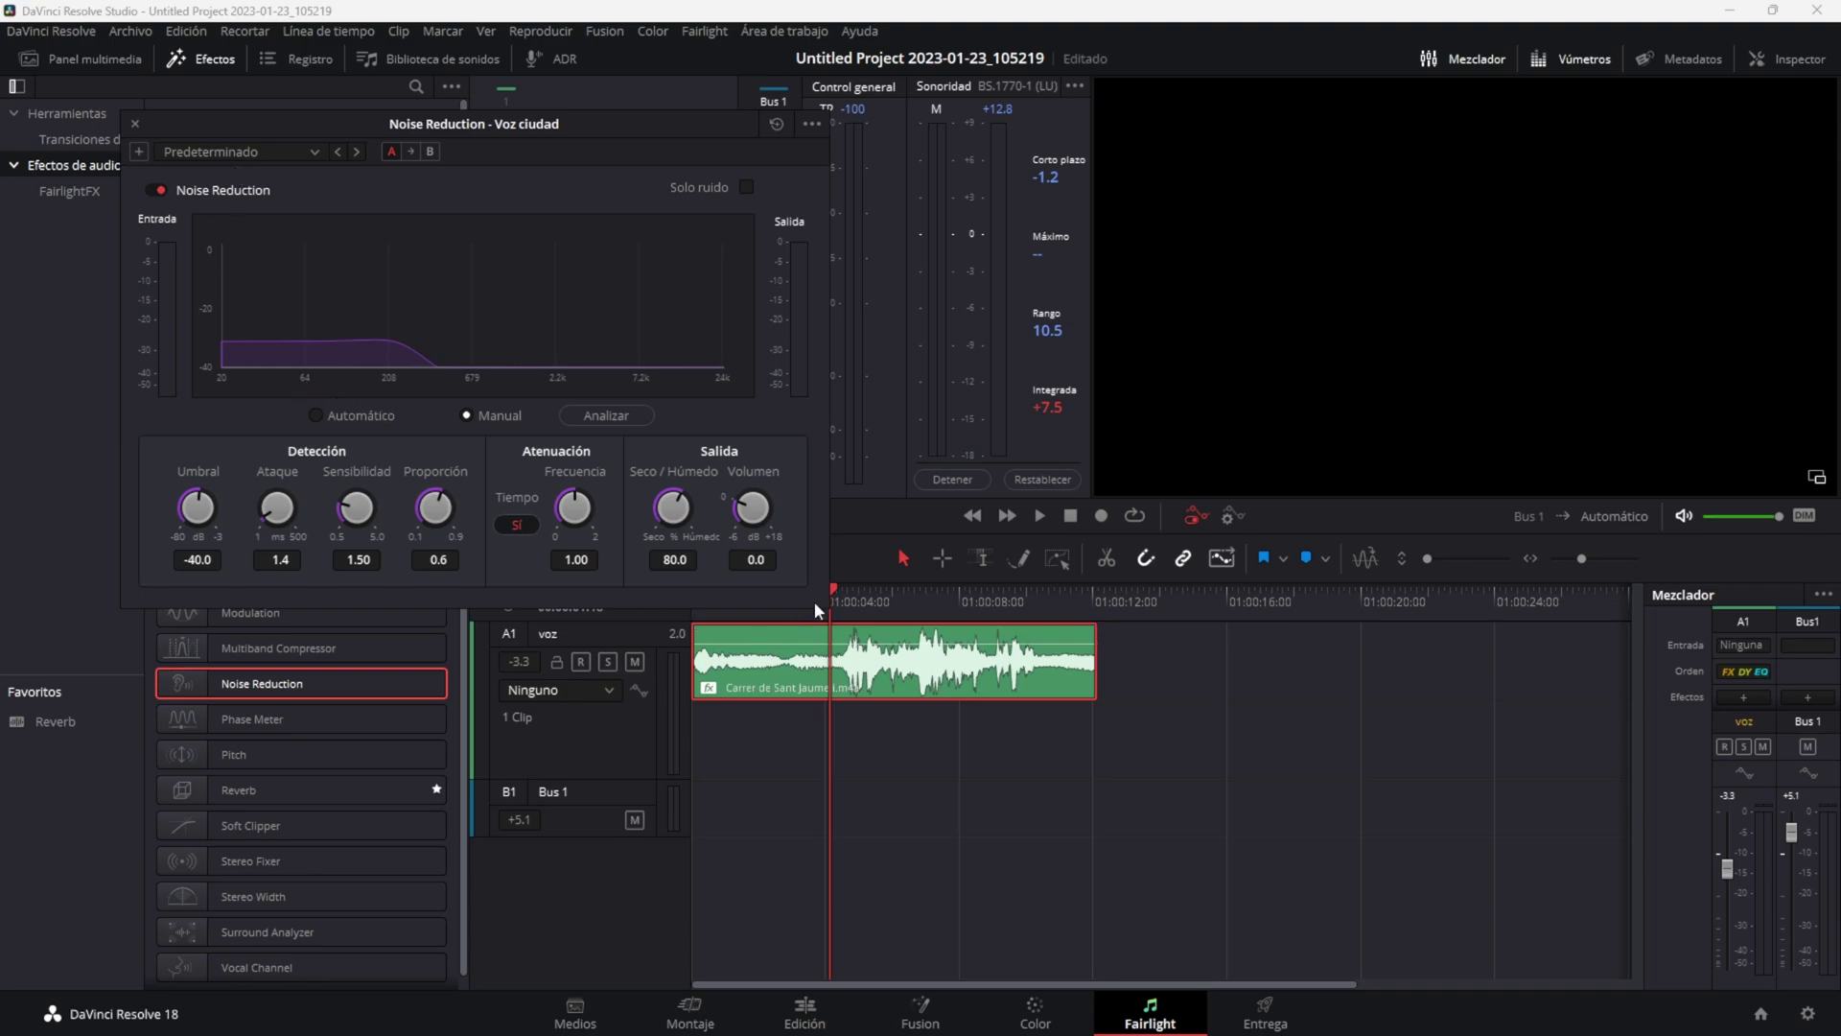
left_click_drag(693, 143, 689, 102)
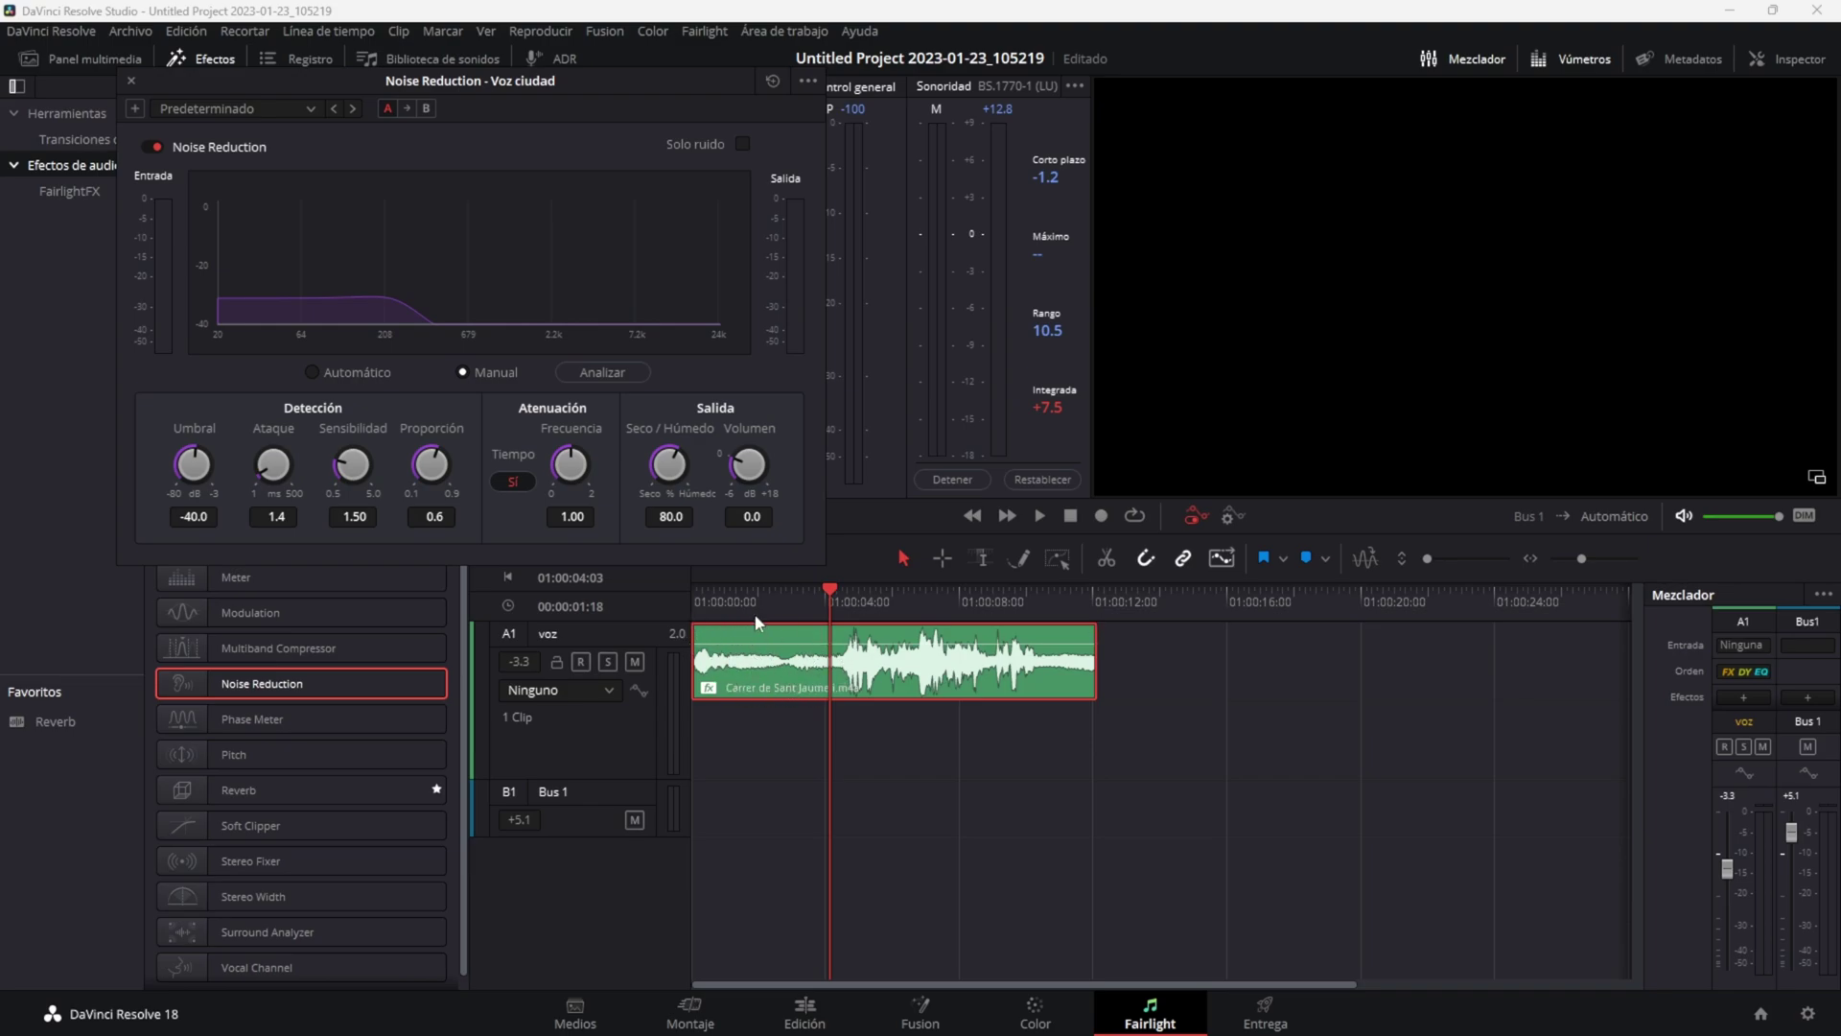
- From the timeline start, run Analizar during playback so Noise Reduction learns the street-noise profile
left_click(699, 595)
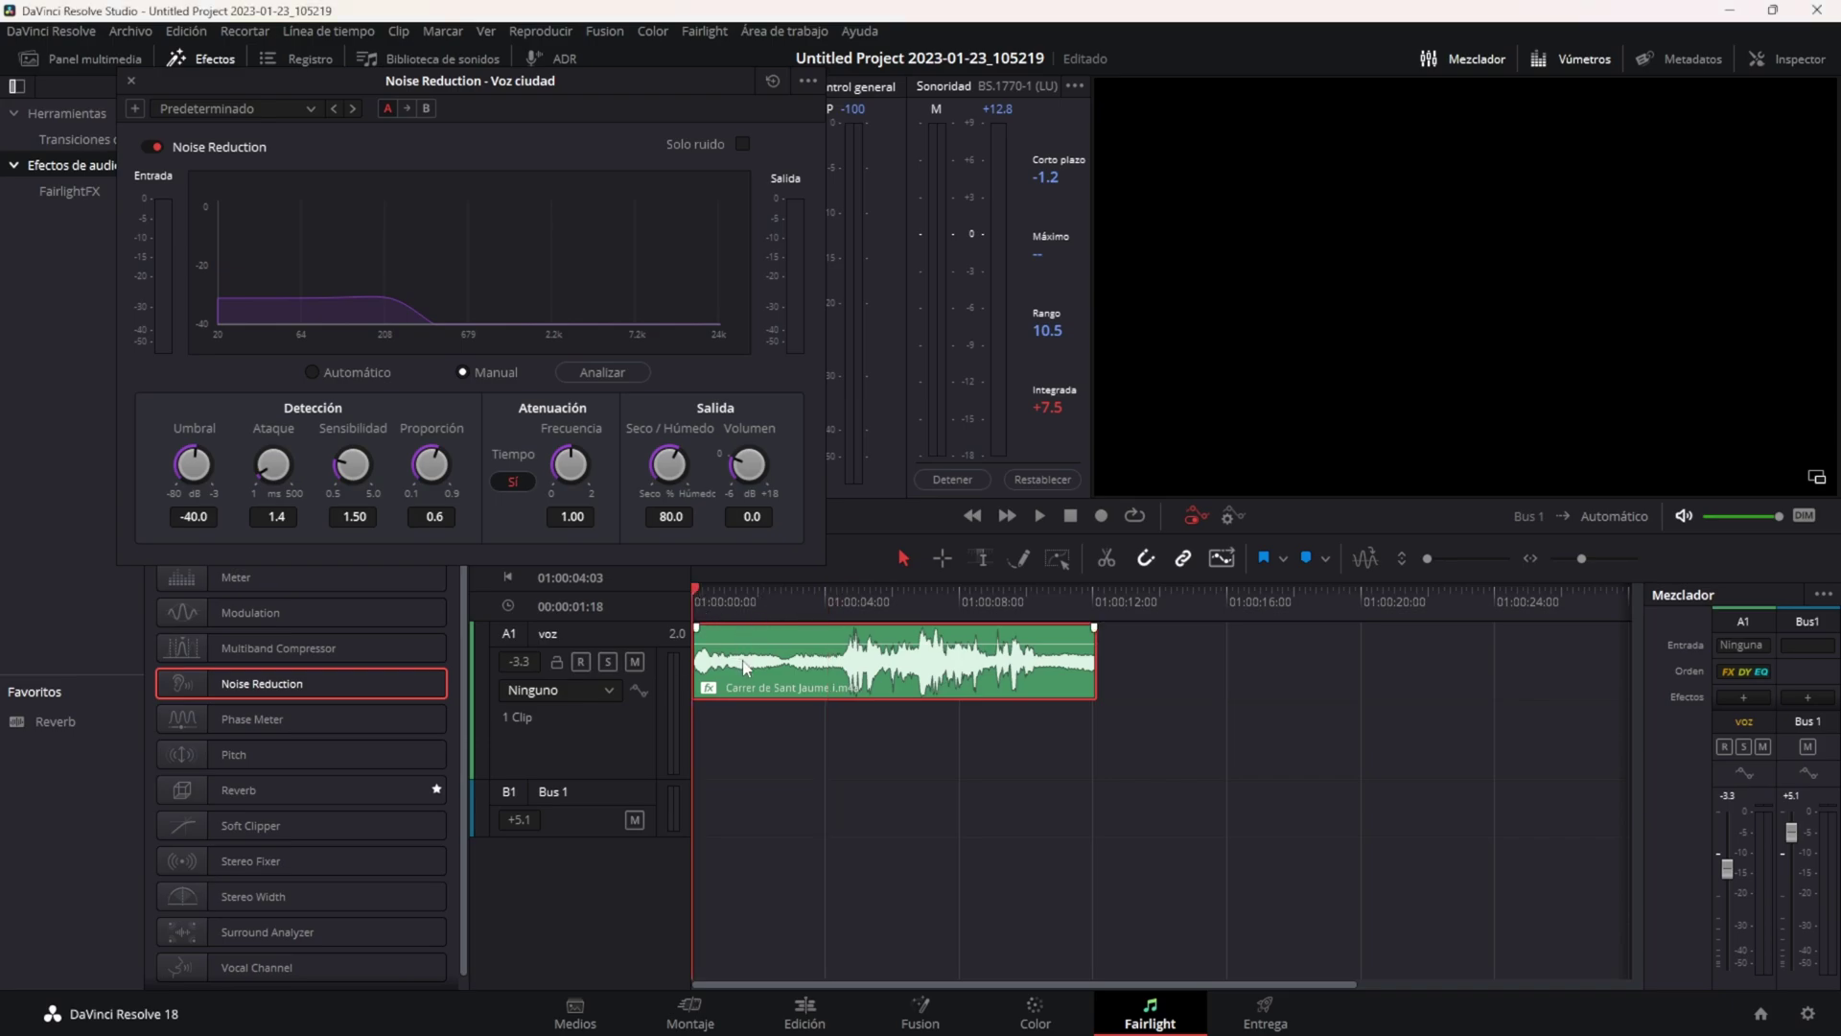
mouse_move(843, 737)
left_mouse_down()
mouse_move(679, 596)
mouse_move(694, 591)
left_mouse_up()
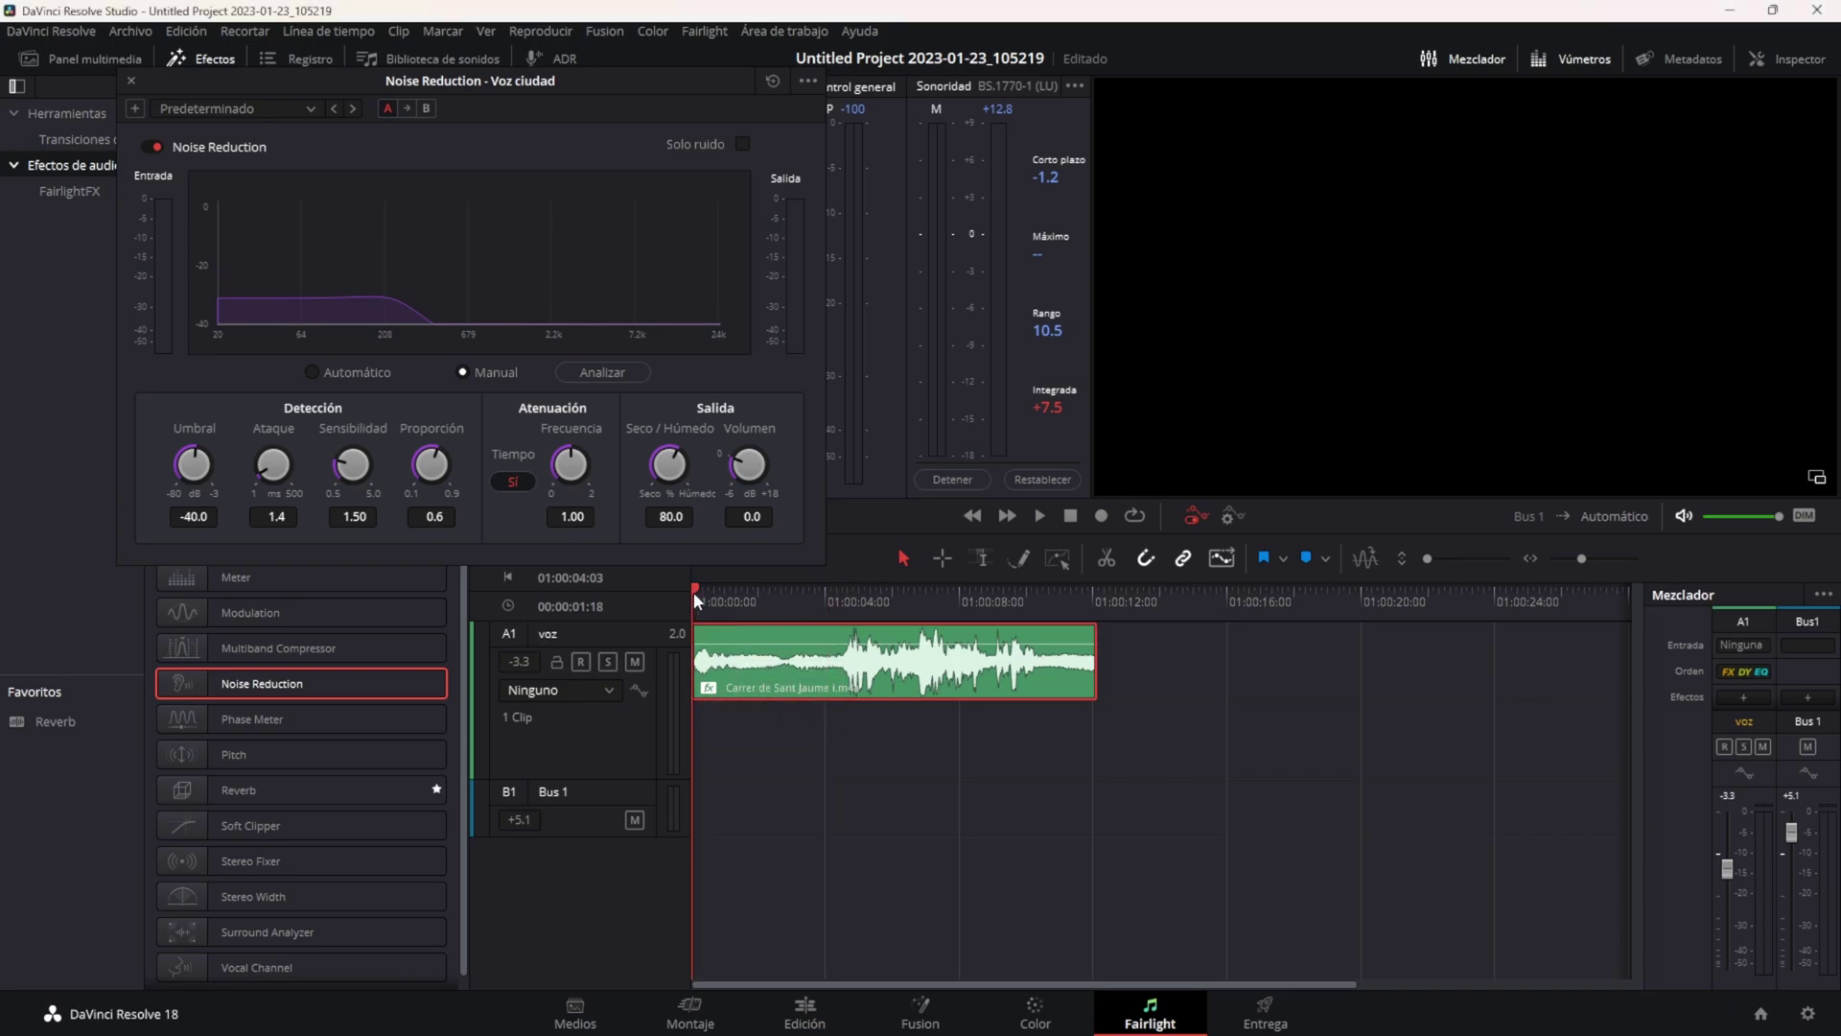
left_click(607, 373)
key("space")
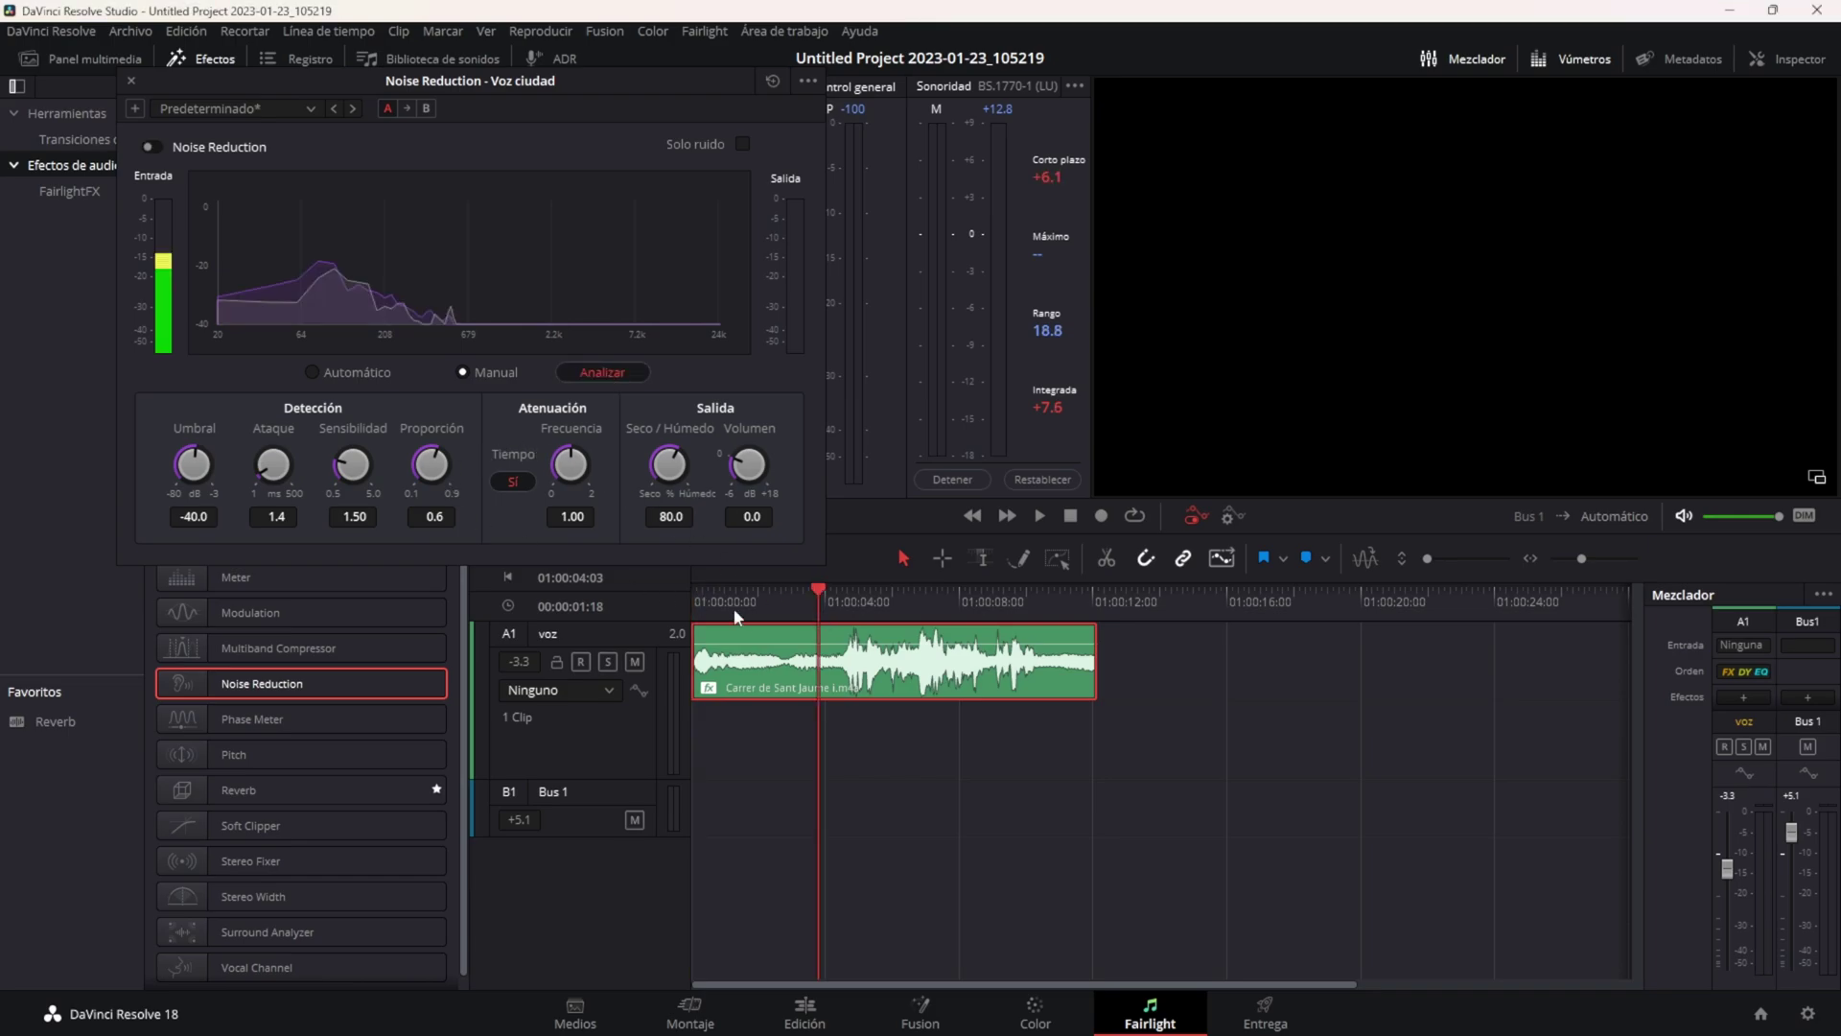
- Enable Noise Reduction and toggle it on and off during playback to compare the cleaned voice
left_click(149, 146)
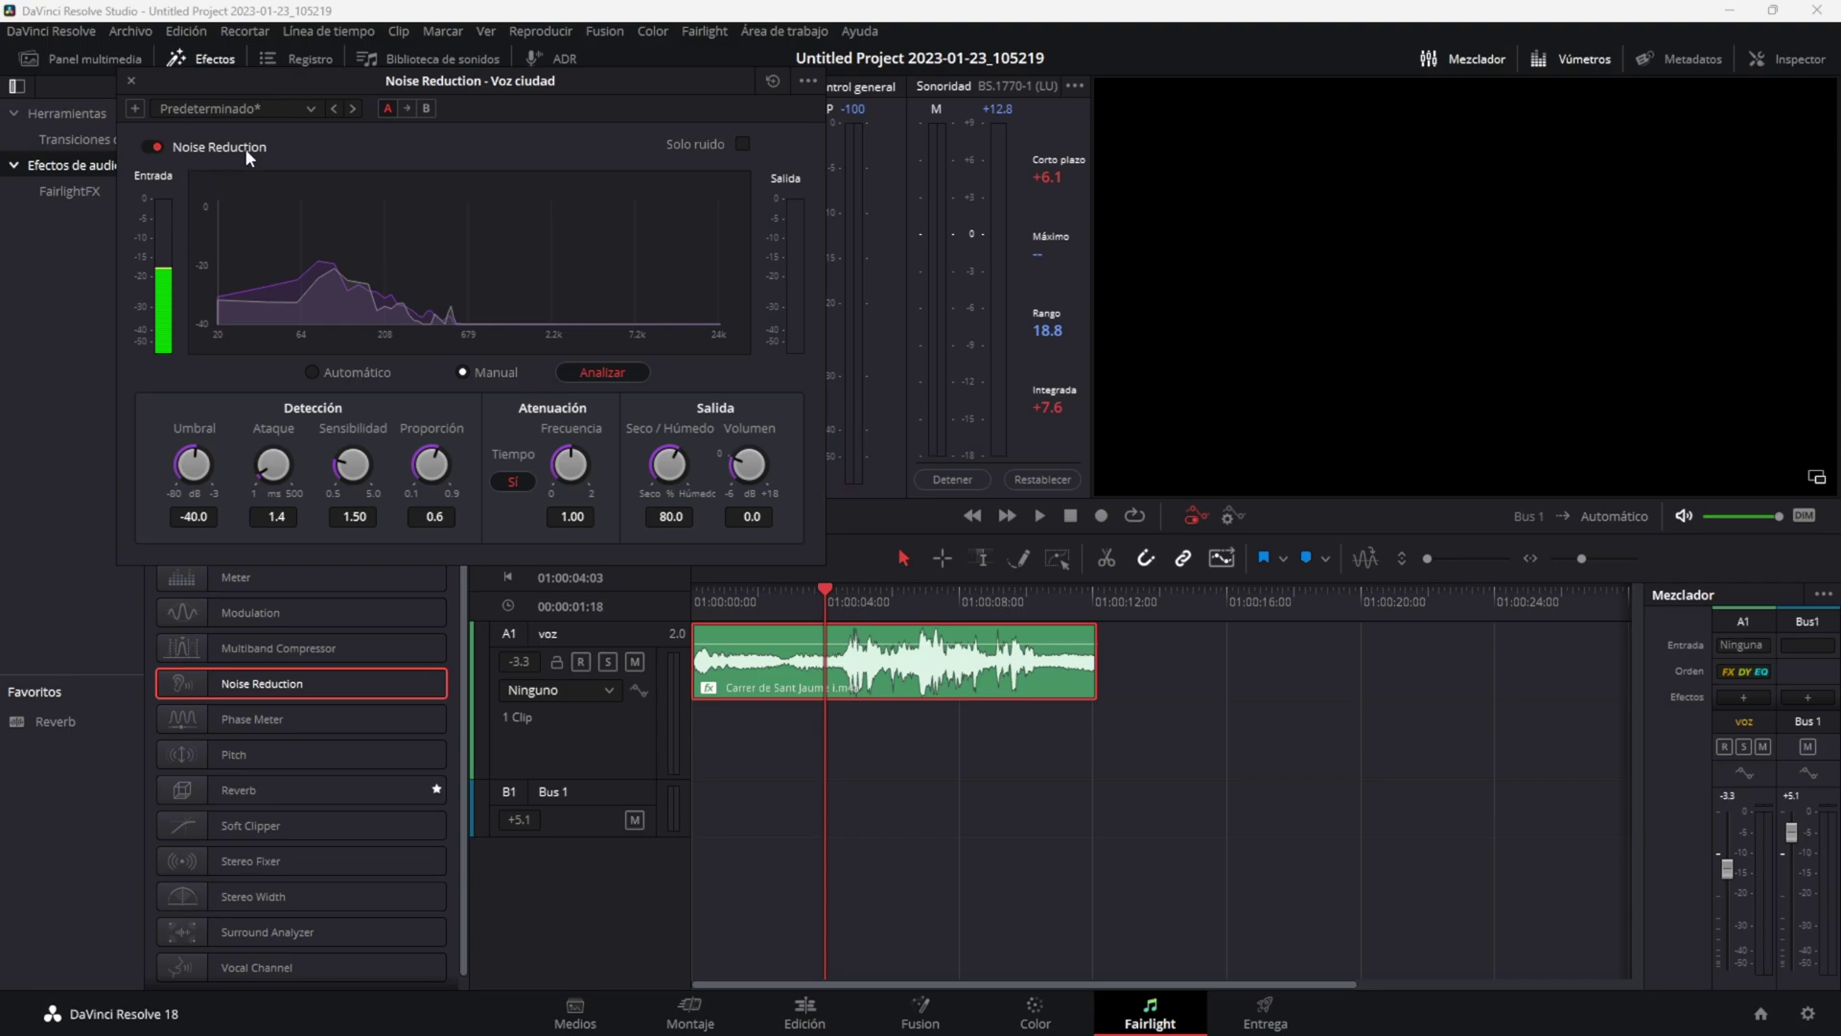
key("space")
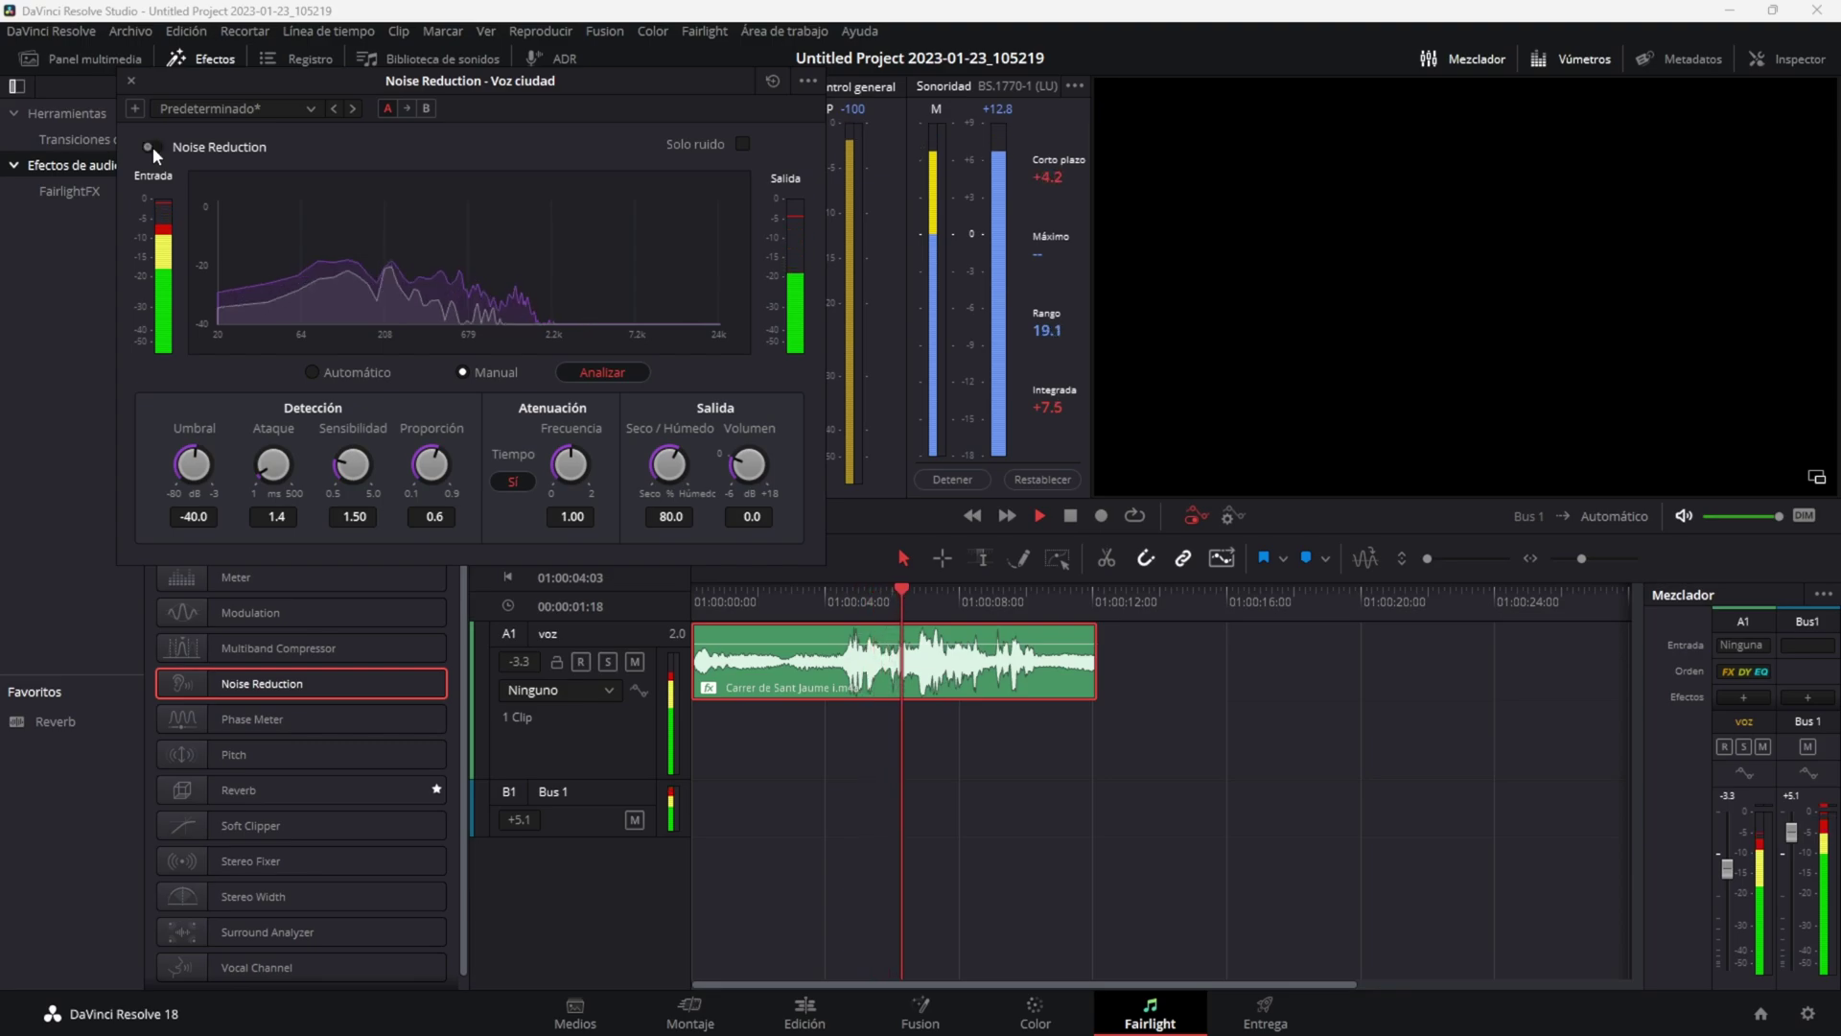
left_click(153, 147)
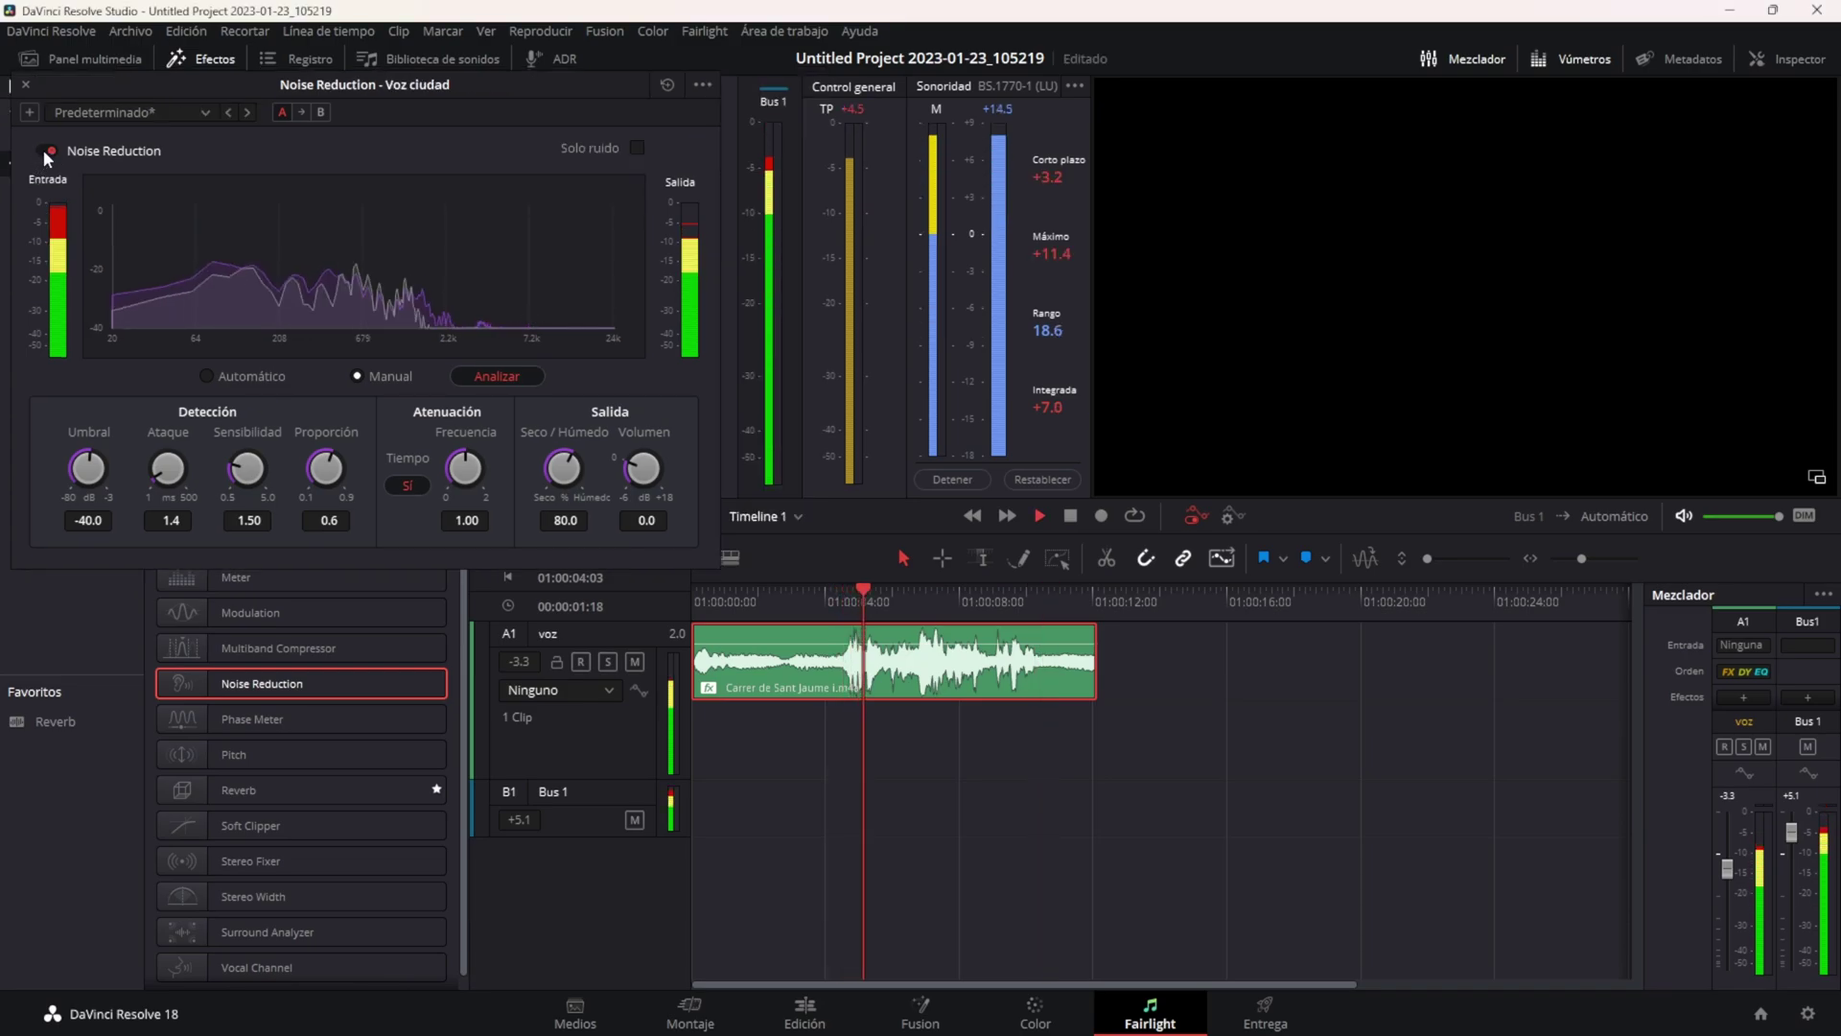
left_click(43, 150)
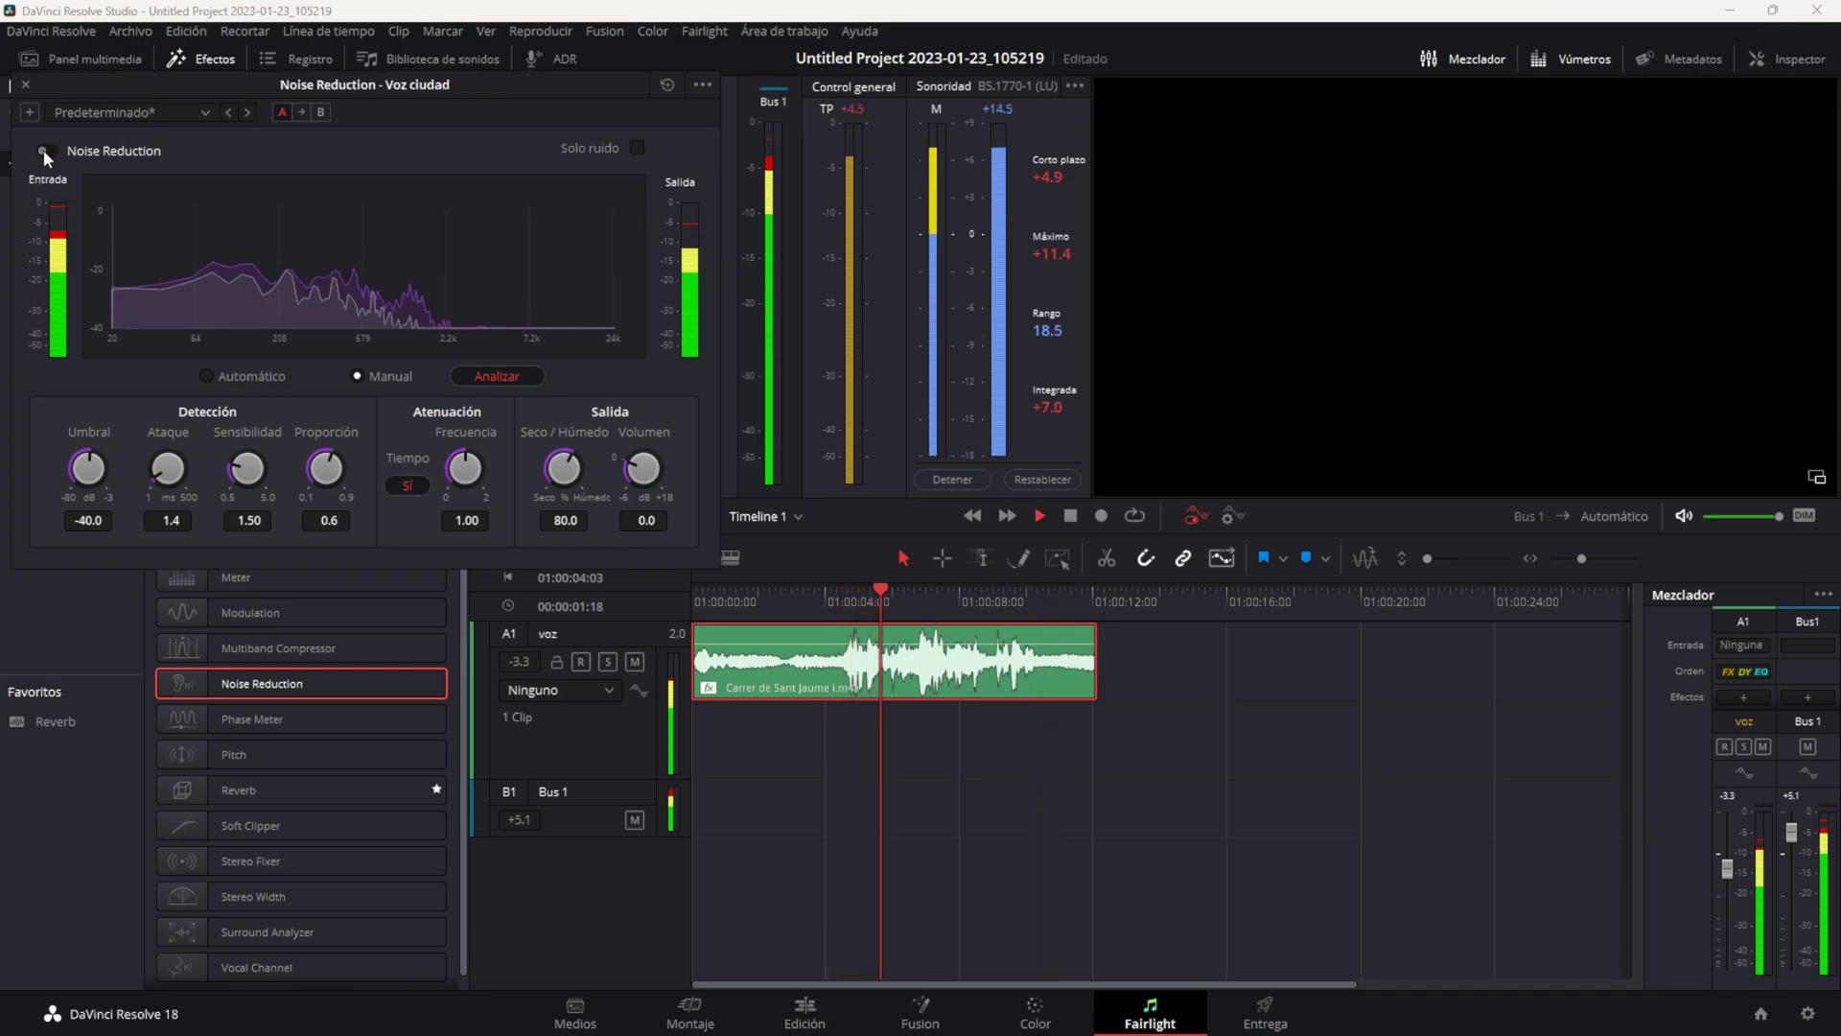
left_click(43, 151)
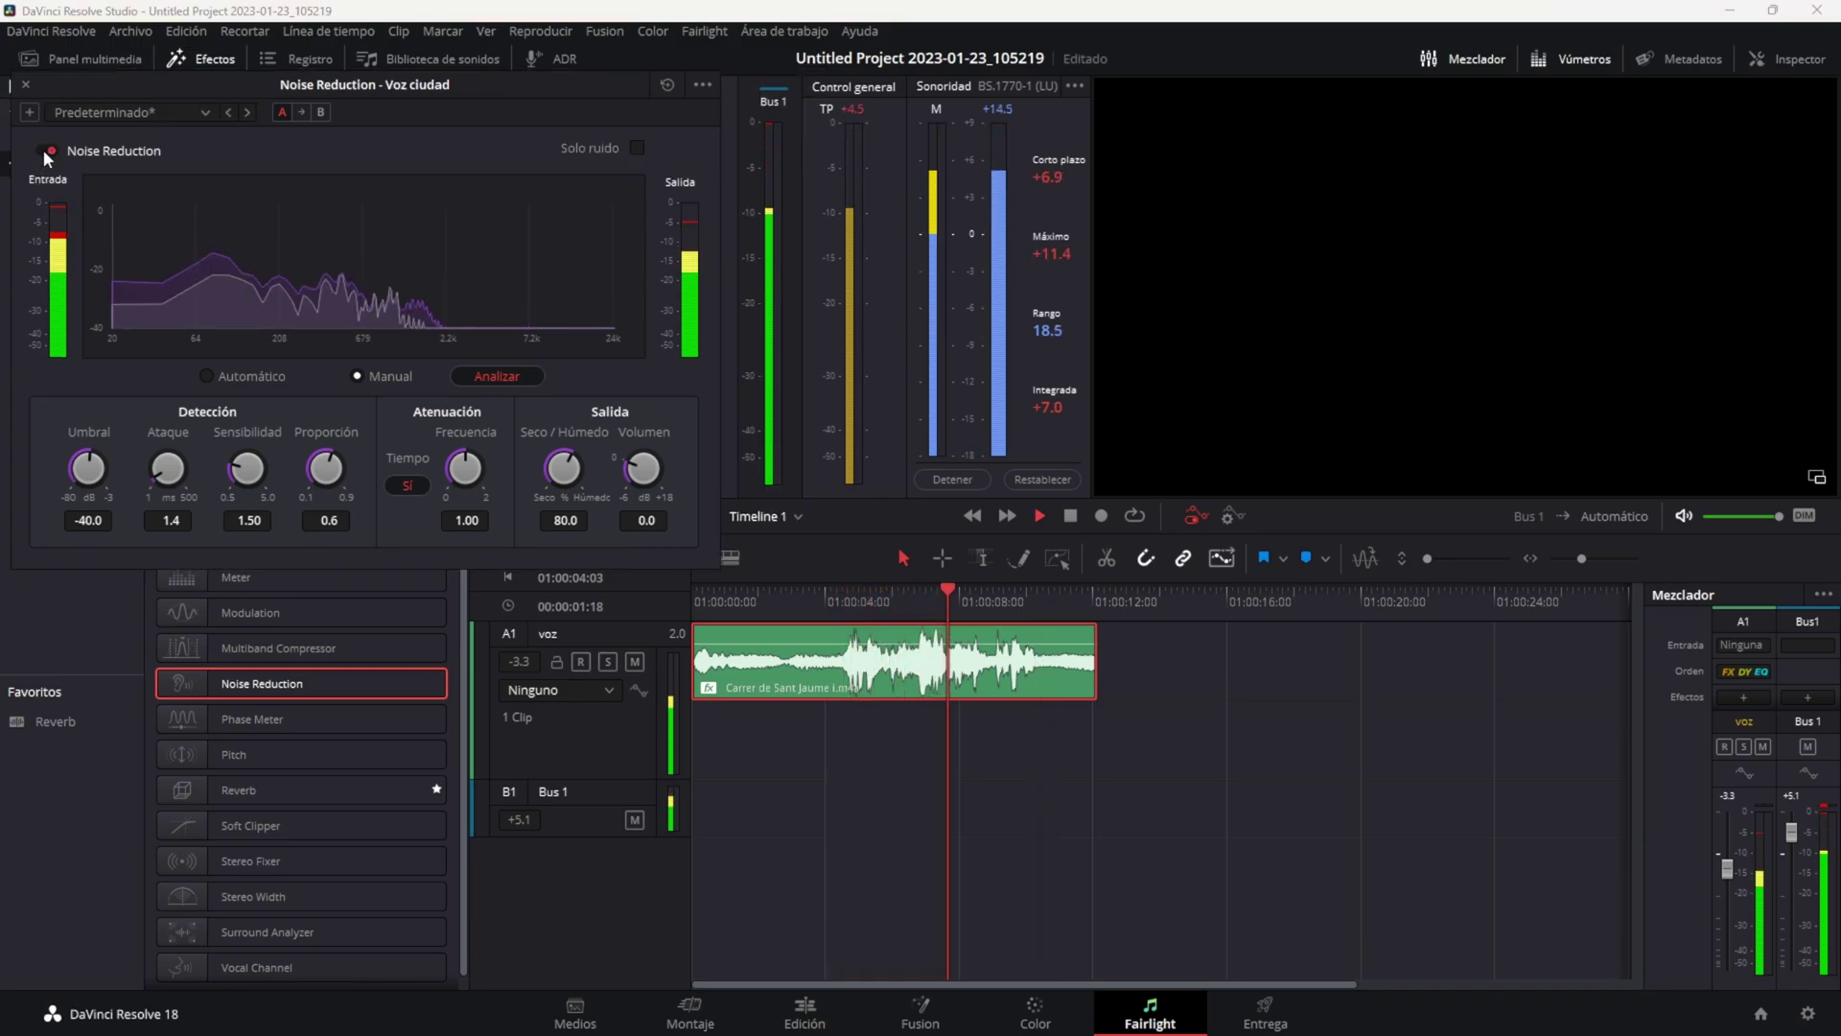
left_click(43, 151)
key("space")
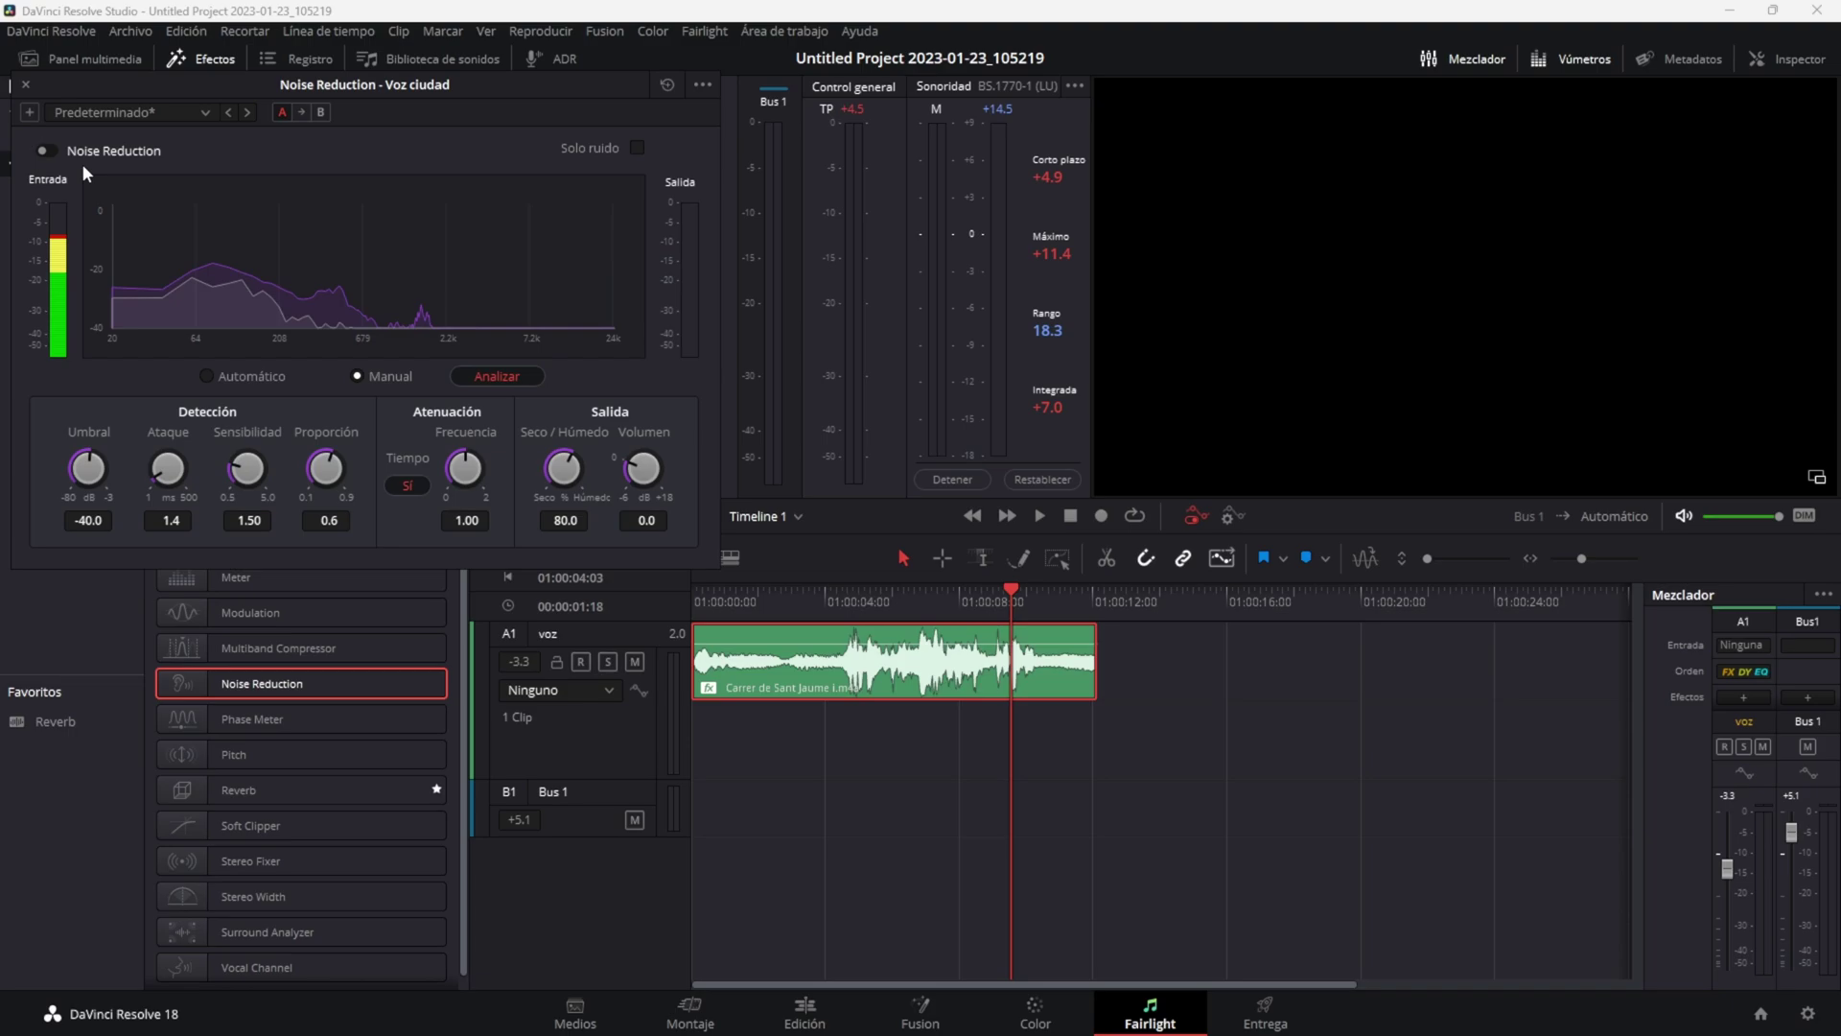
left_click(743, 666)
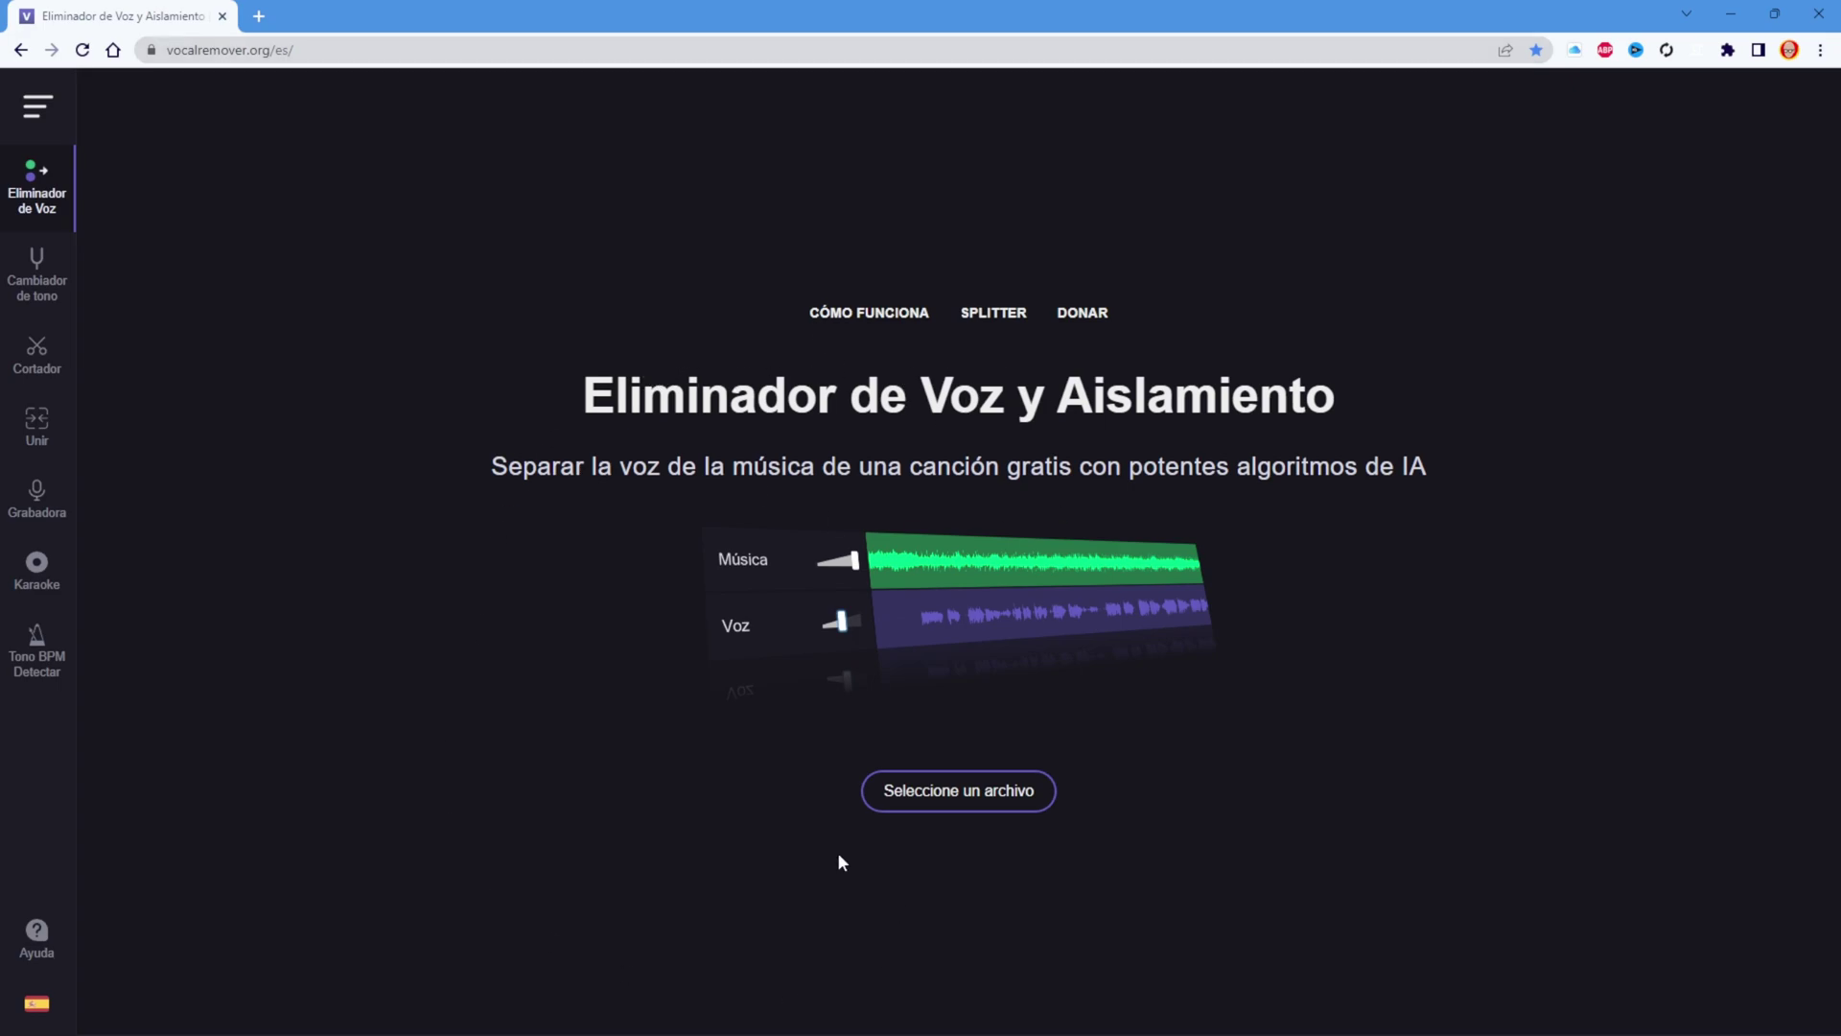
- Upload voz calle.m4a to vocalremover.org for splitting into Música and Voz tracks
left_click(978, 797)
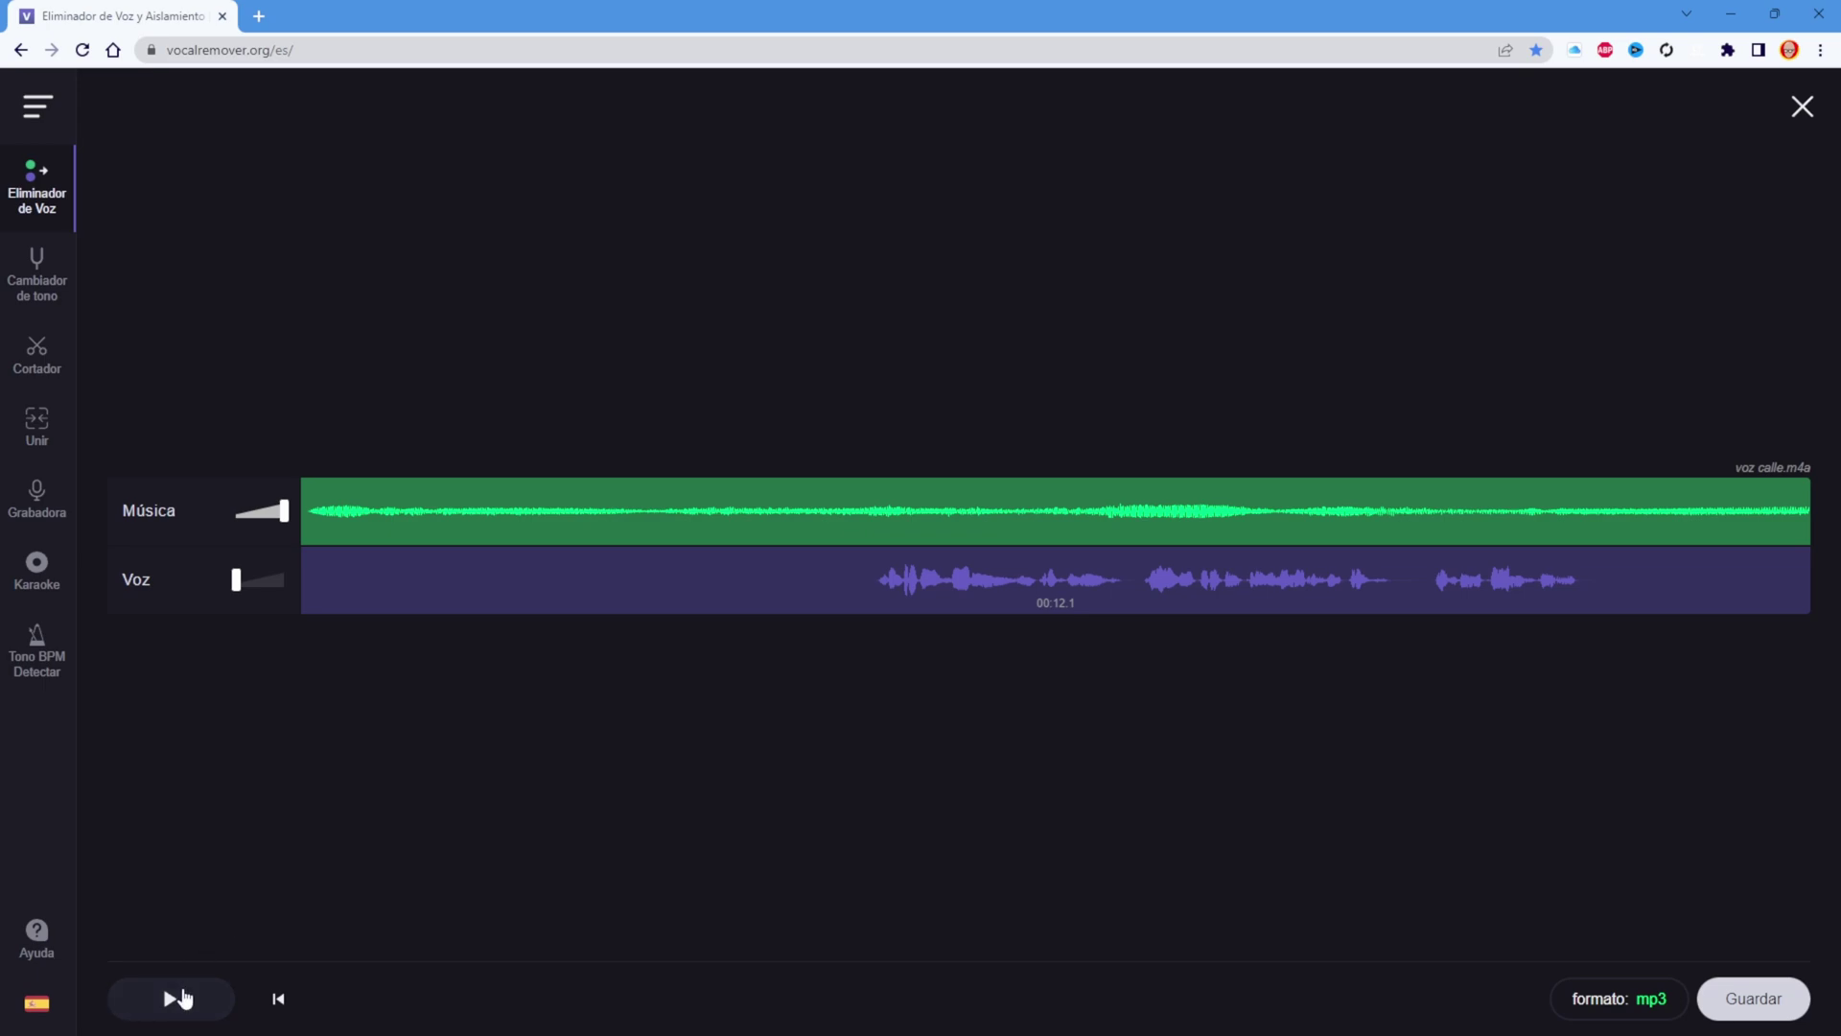
- Turn the Música slider fully down and Voz fully up, then play the isolated voice
left_click(172, 998)
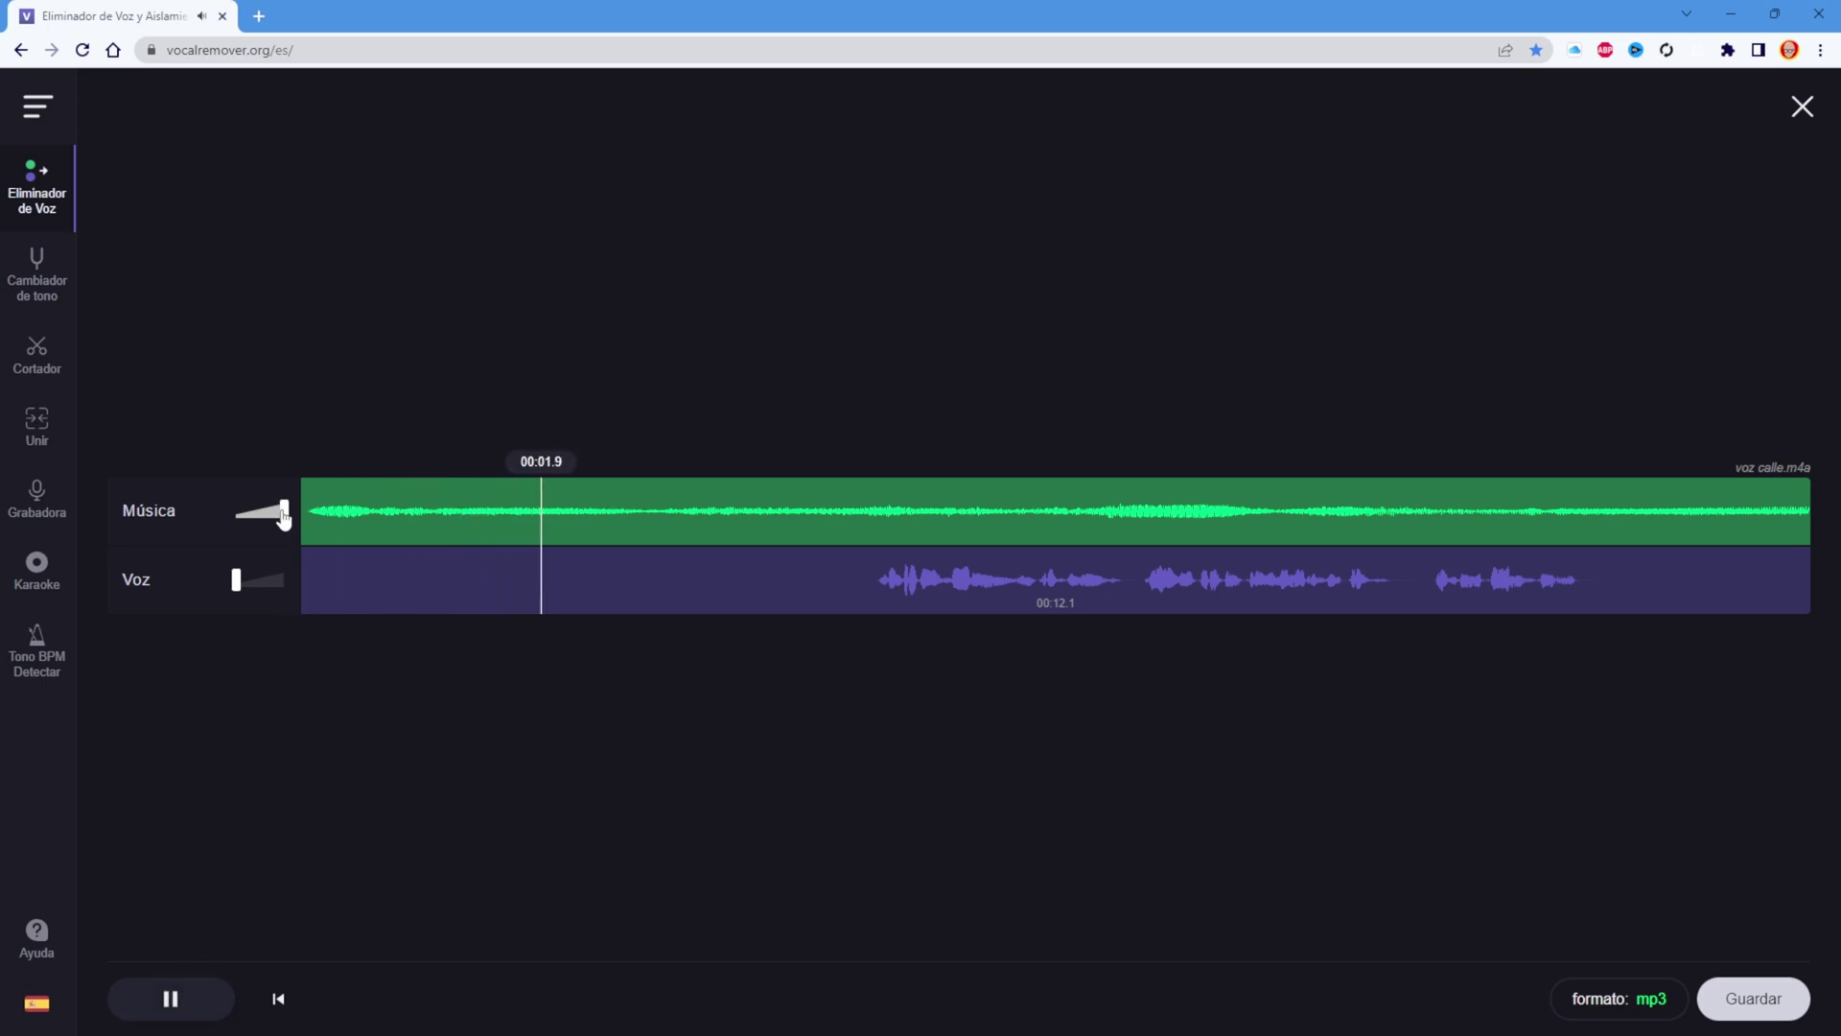
left_click_drag(284, 510, 240, 510)
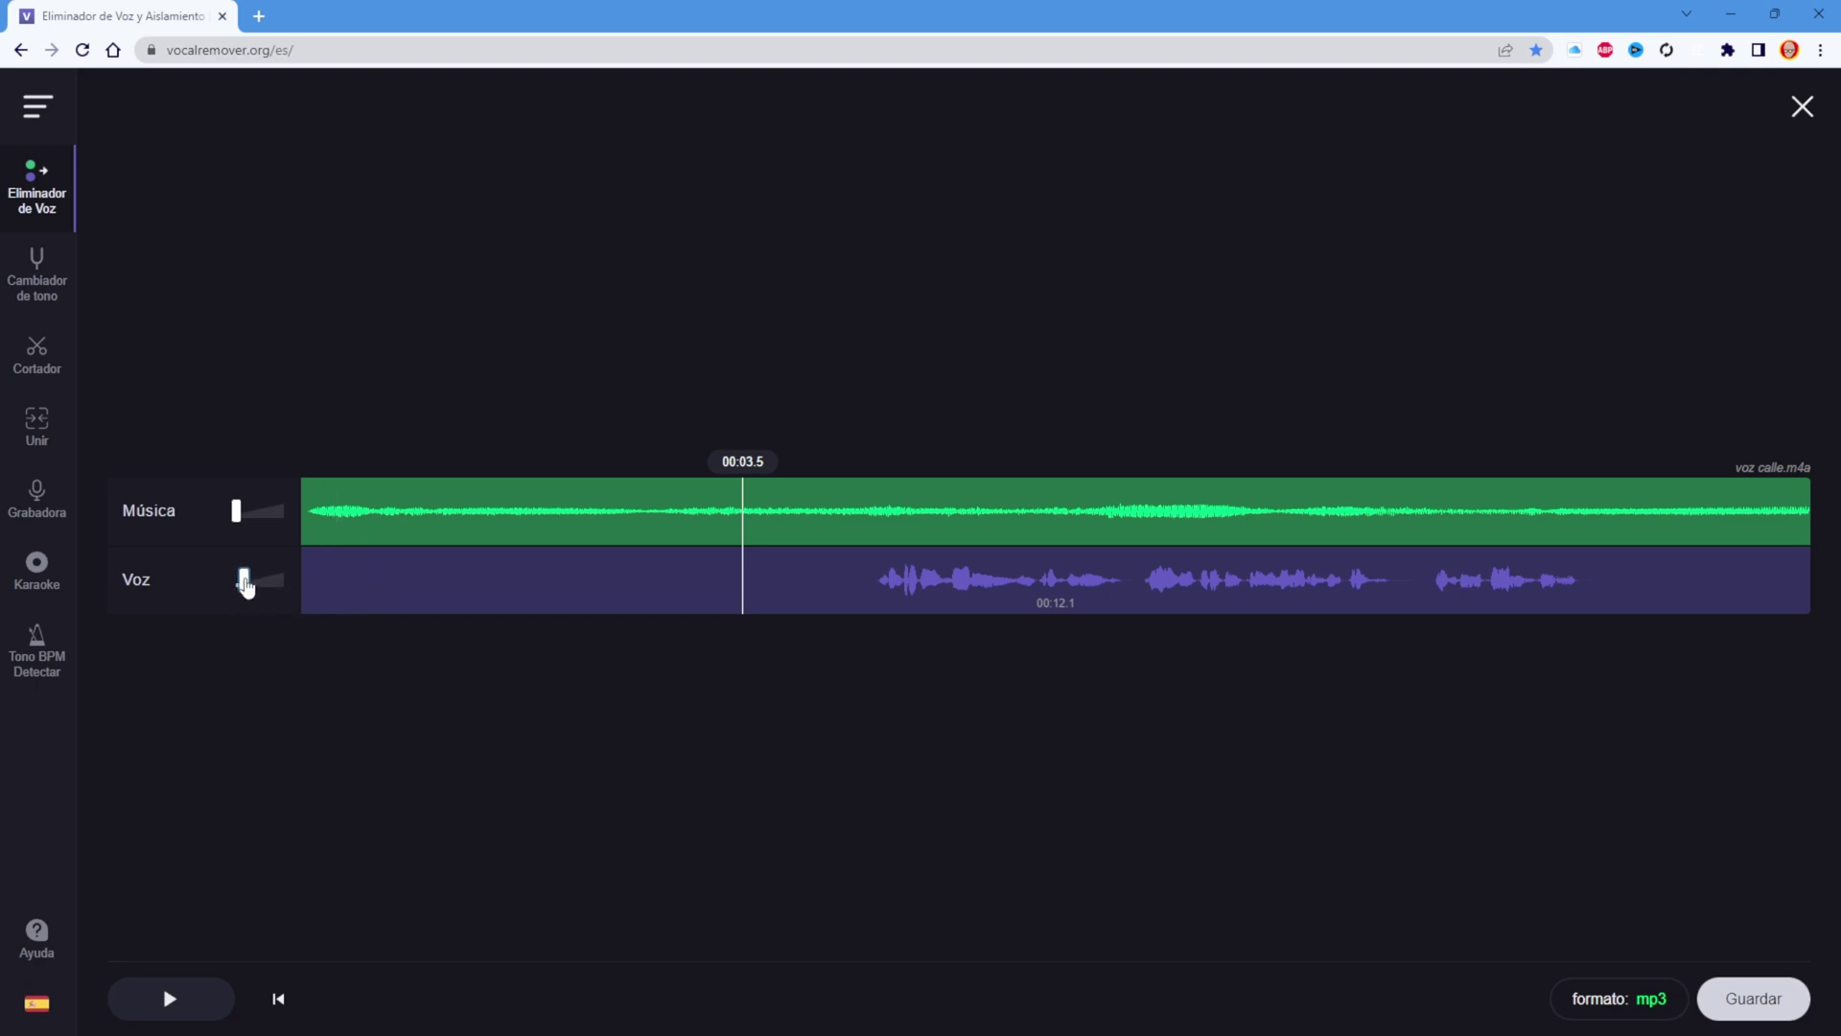
left_click_drag(237, 580, 285, 581)
left_click(170, 998)
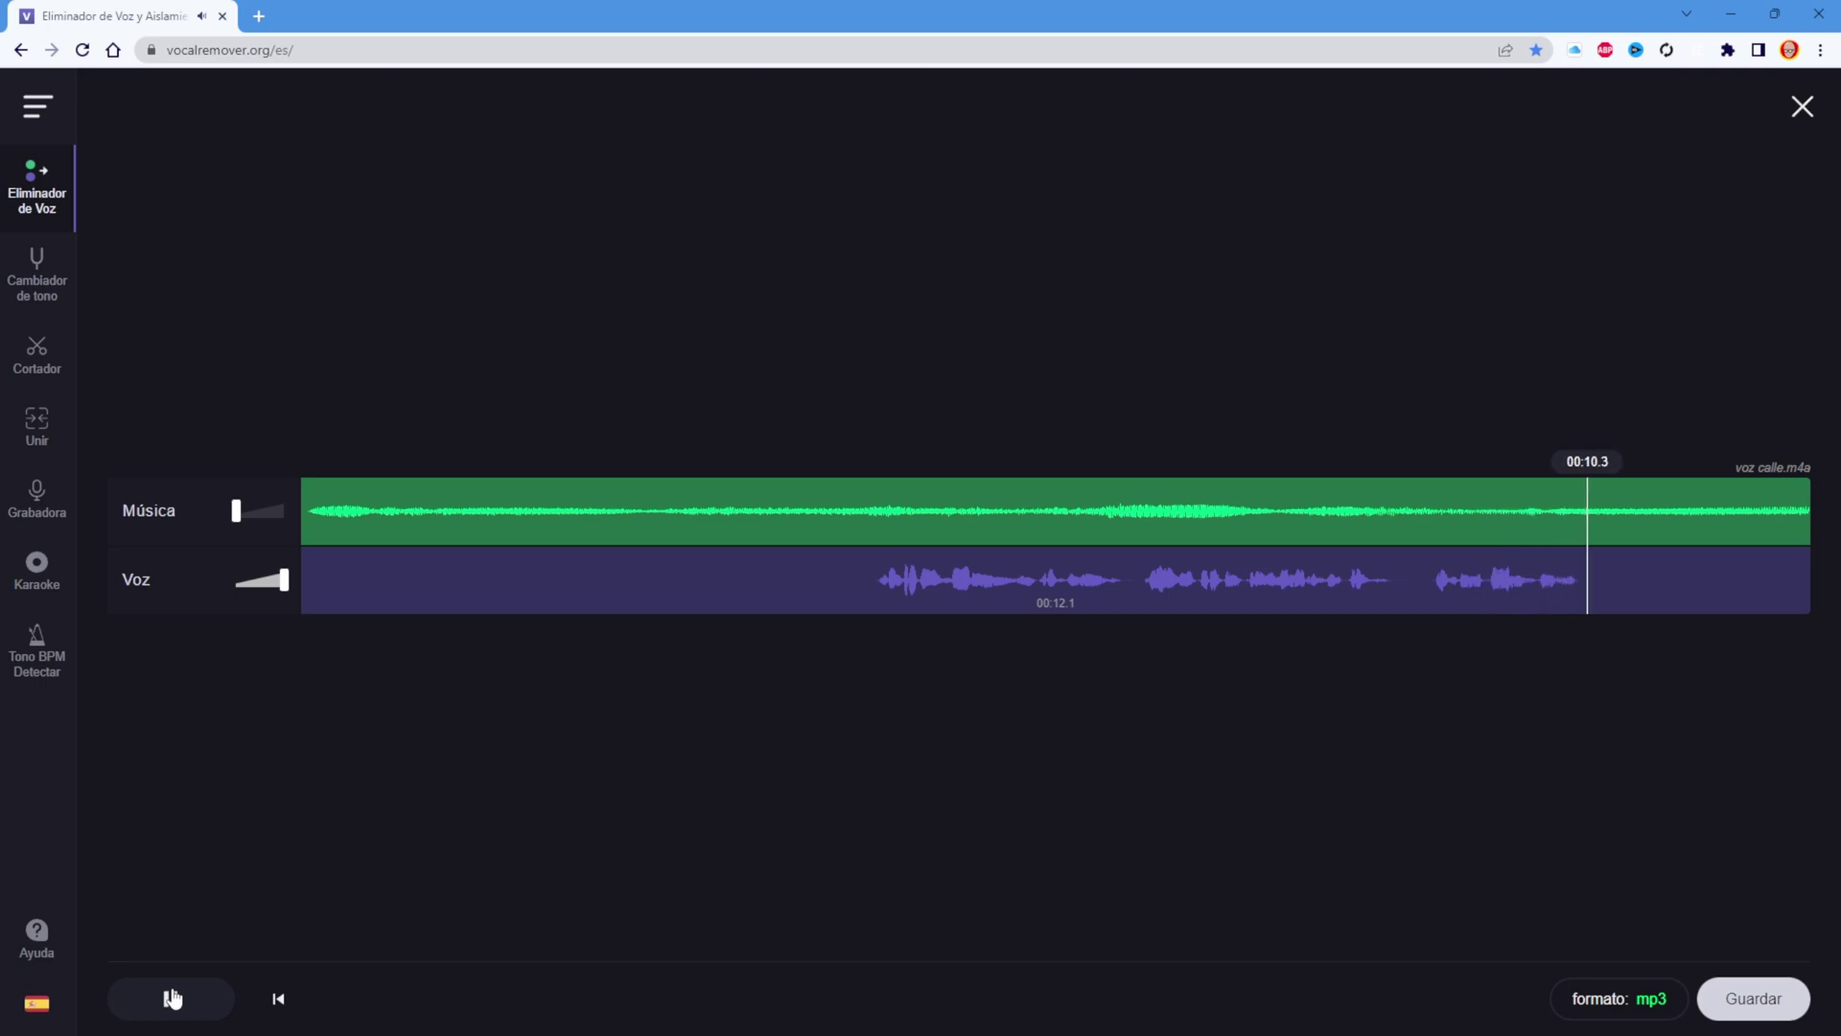
left_click(172, 997)
- Restore Música to full to compare with the music, then mute Música again
left_click(284, 511)
left_click(187, 1002)
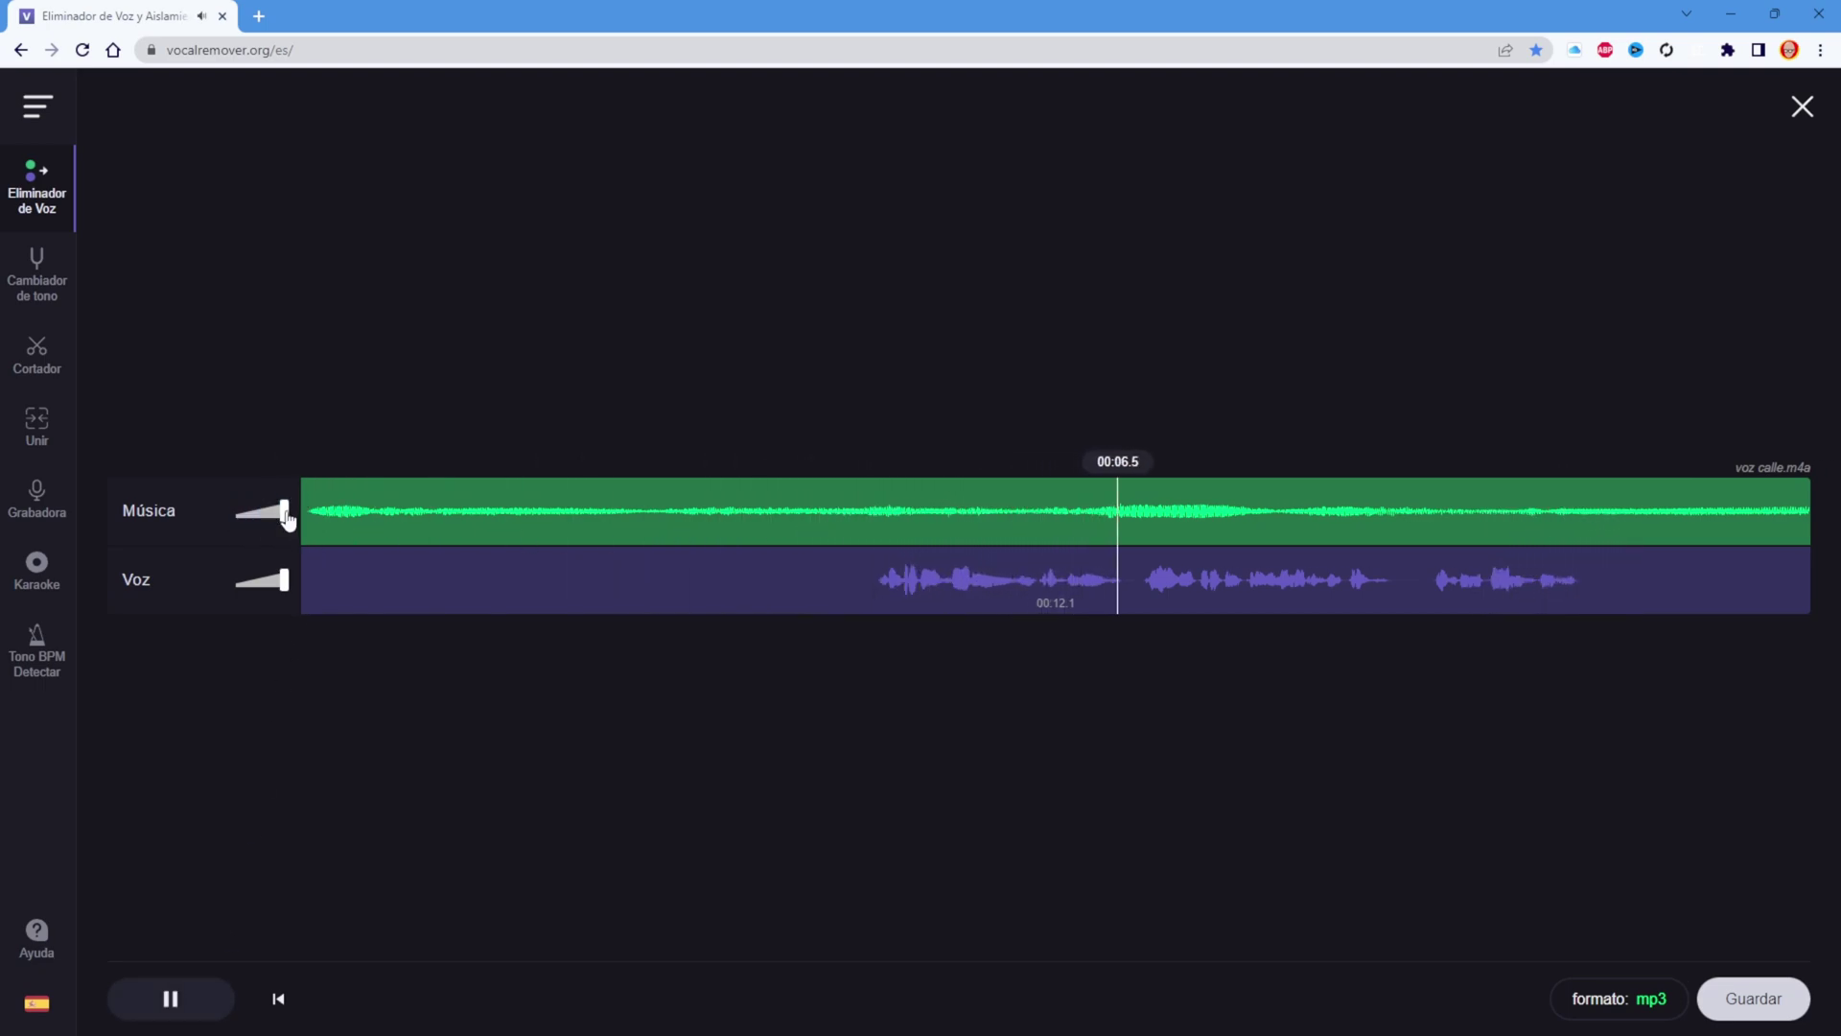
left_click_drag(284, 510, 236, 510)
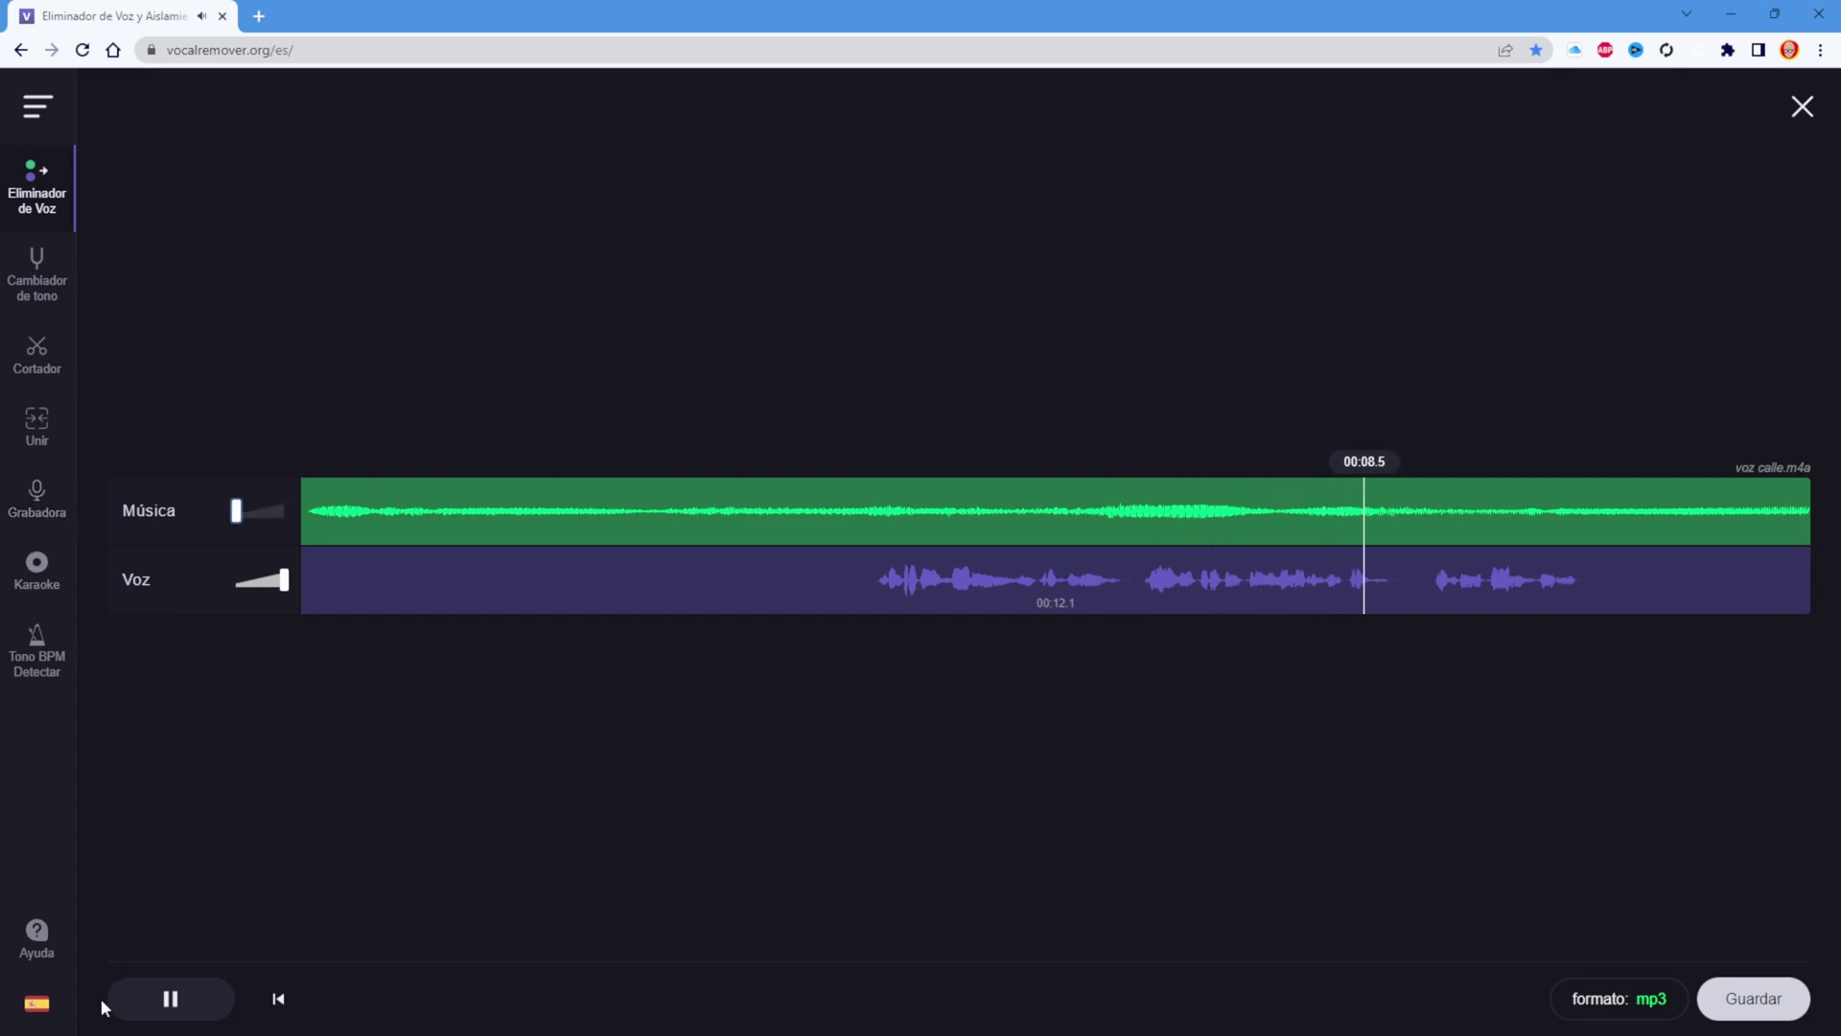
left_click(160, 1007)
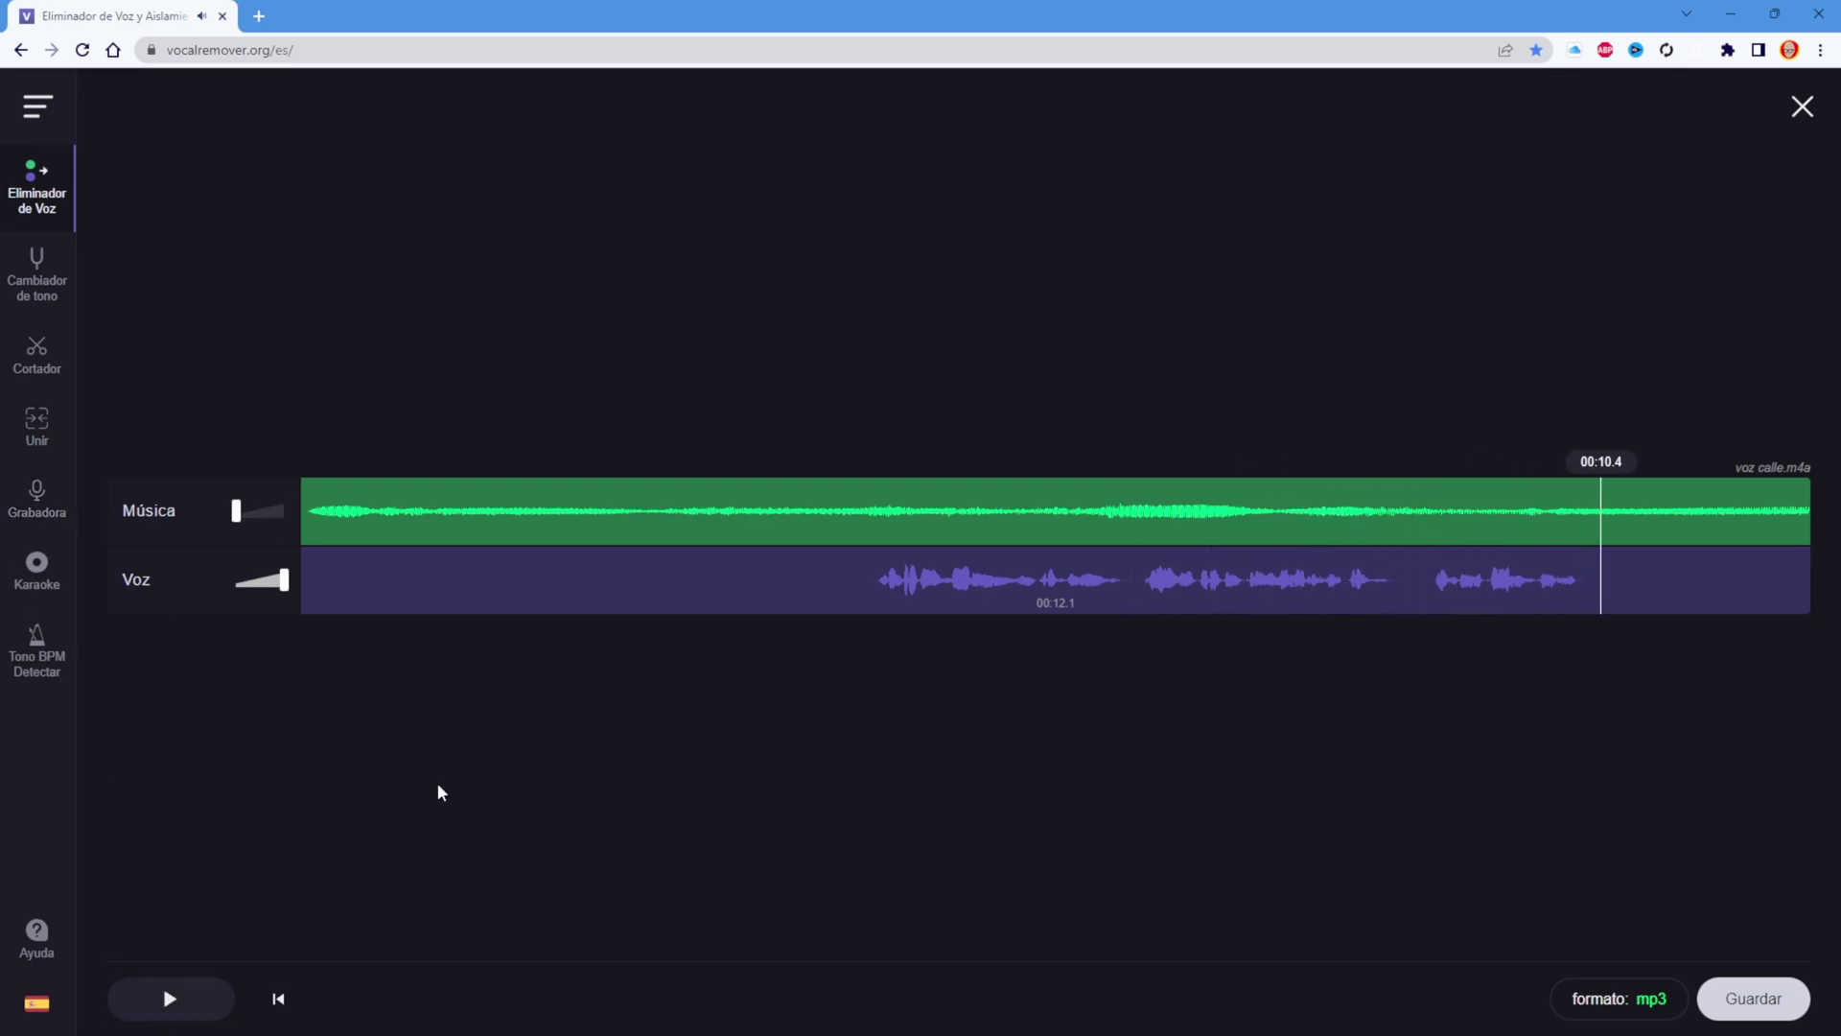